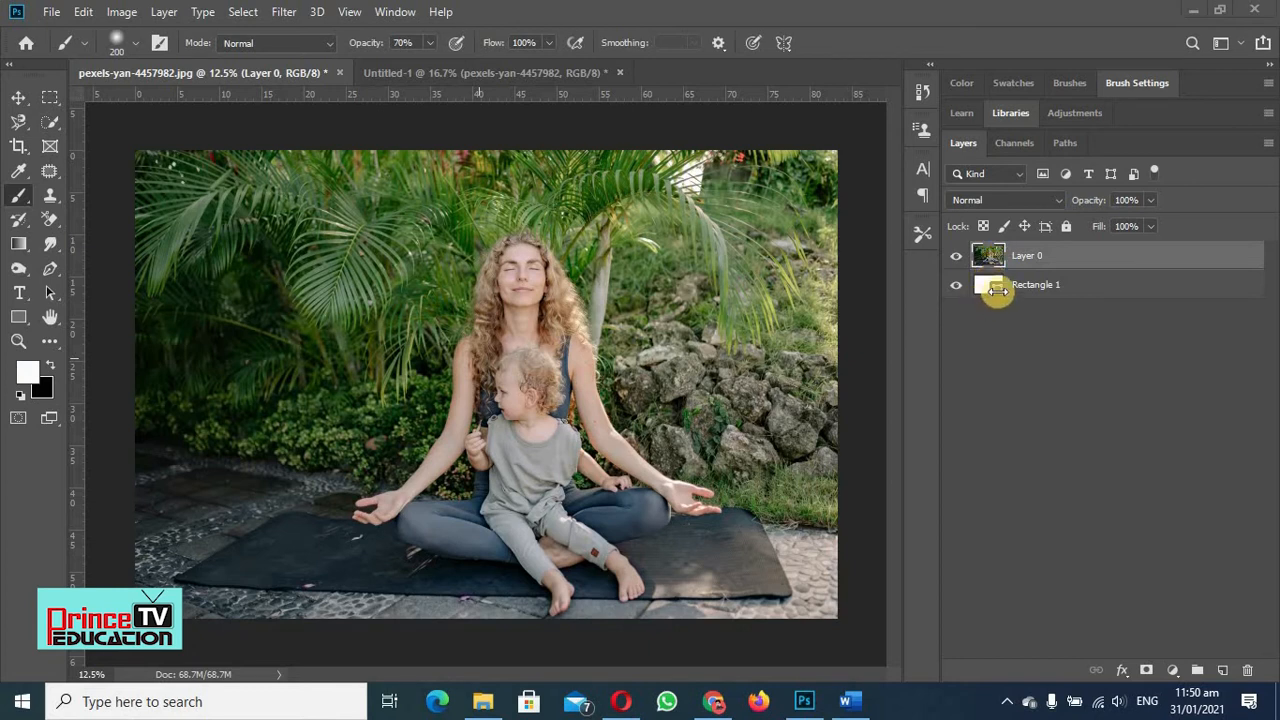
- Add a layer mask to Layer 0 and brush black over the photo's upper-left corner to hide the foliage there
click(1020, 287)
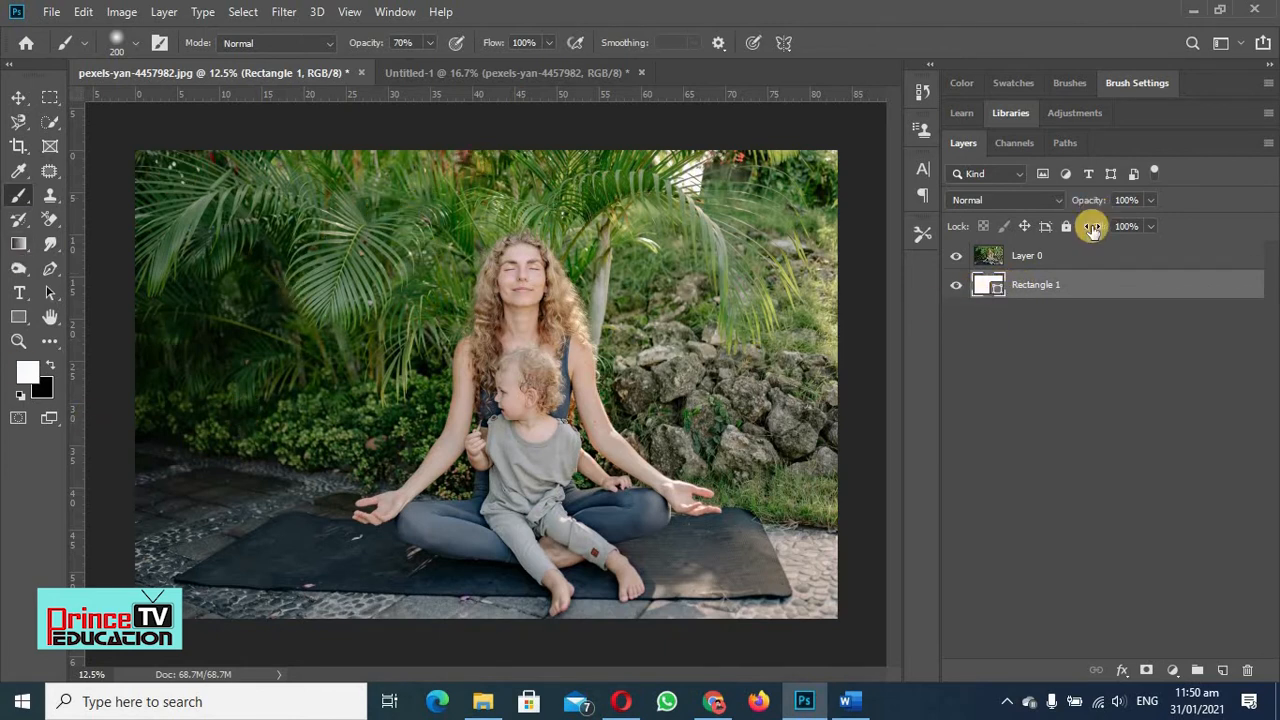
click(1055, 258)
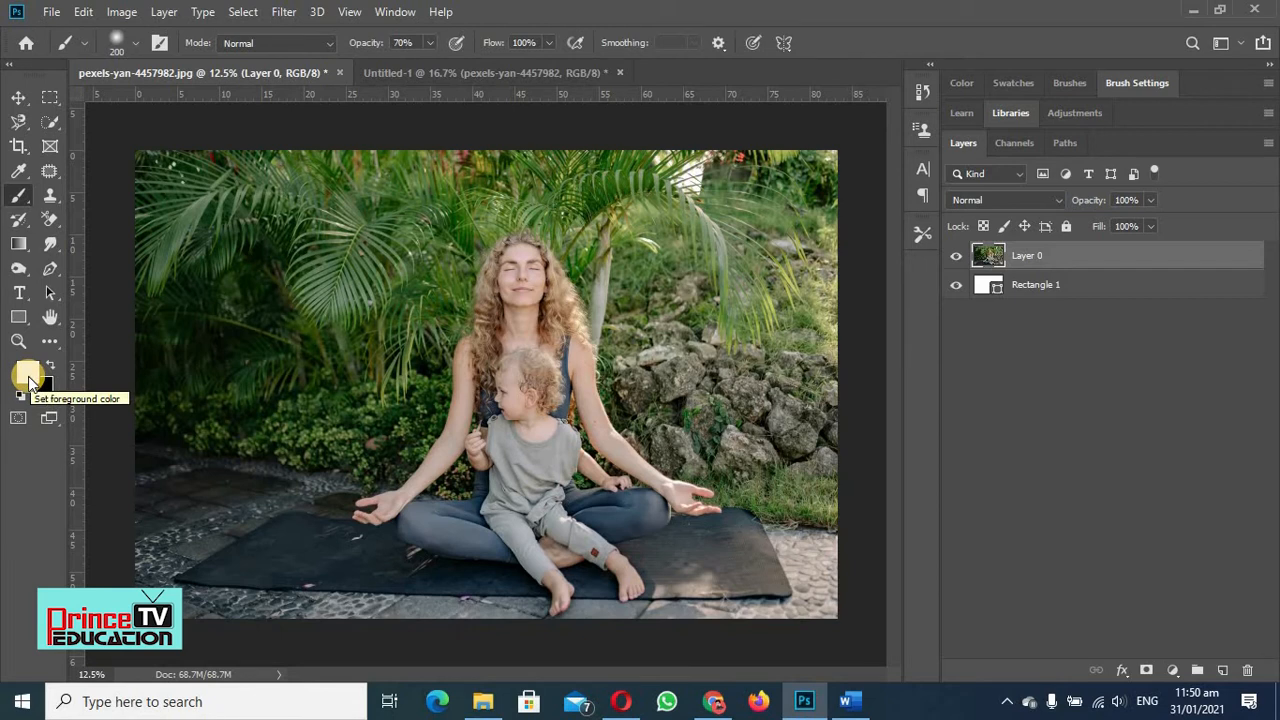
click(22, 200)
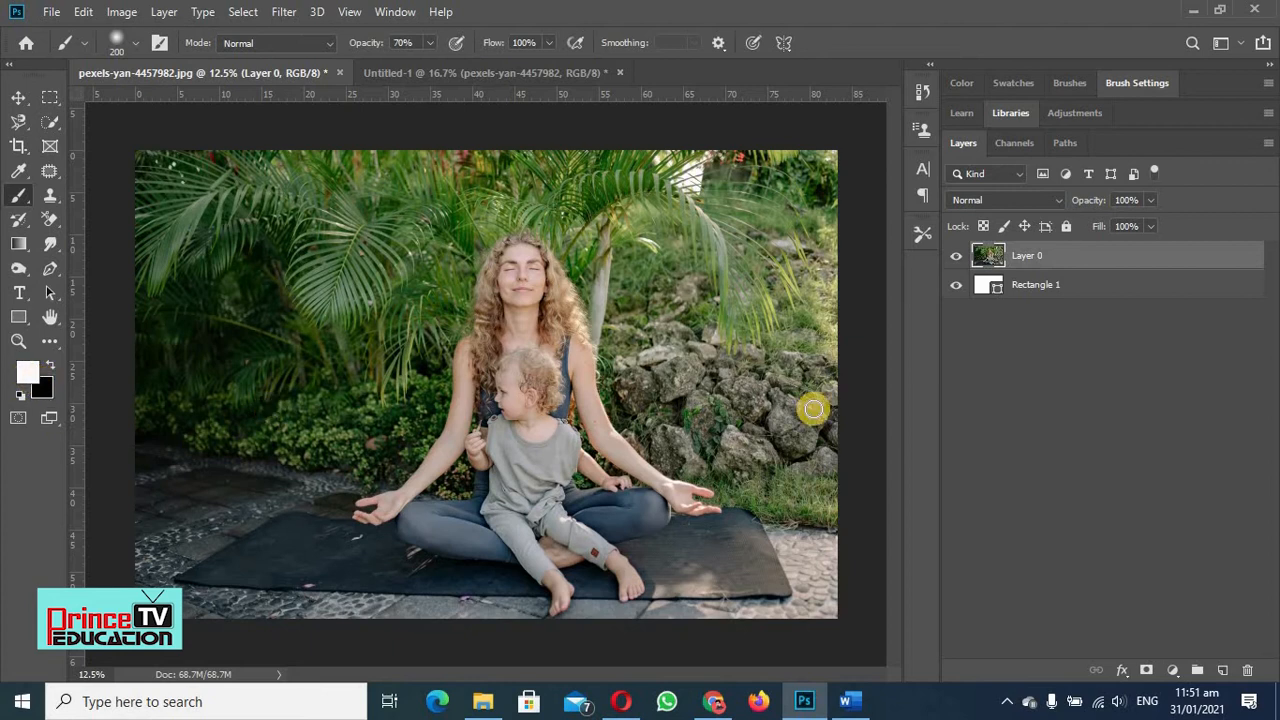
click(1146, 670)
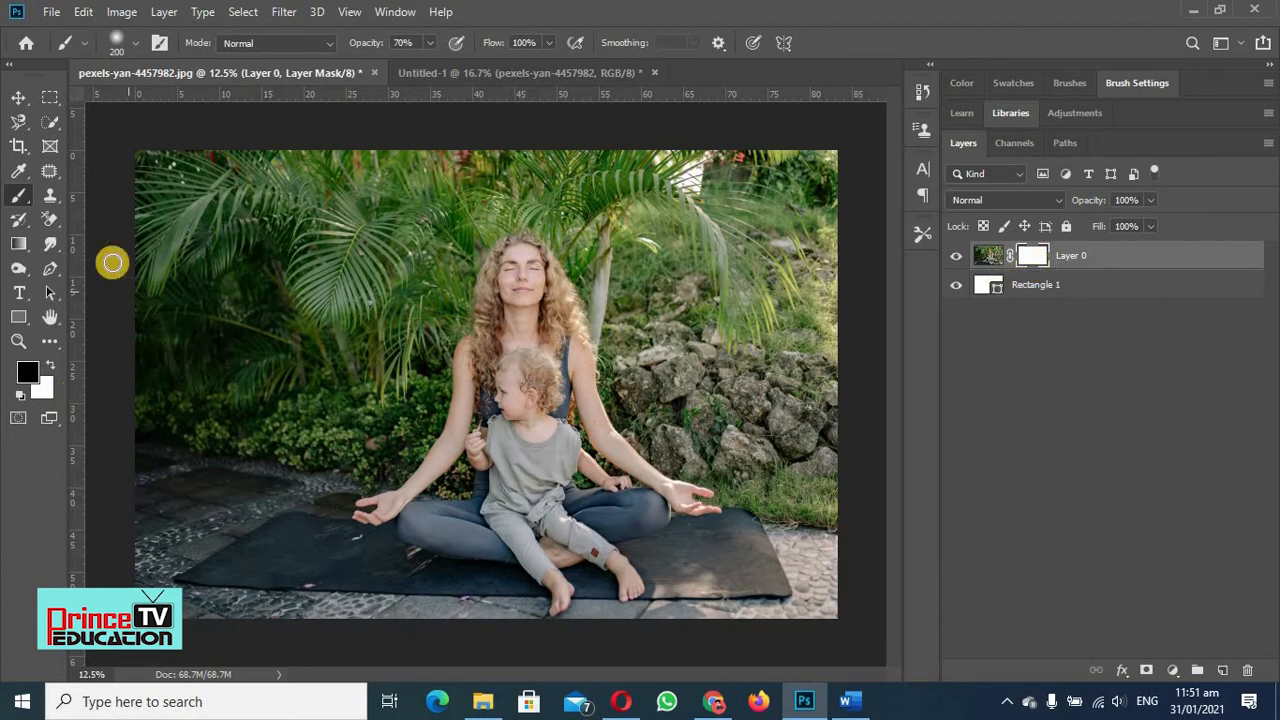
mouse_move(189, 166)
mouse_down()
mouse_move(148, 210)
mouse_move(202, 153)
mouse_move(153, 222)
mouse_move(239, 142)
mouse_move(142, 254)
mouse_move(263, 156)
mouse_move(178, 201)
mouse_move(142, 256)
mouse_move(284, 158)
mouse_move(194, 209)
mouse_move(277, 164)
mouse_move(176, 195)
mouse_move(133, 243)
mouse_move(145, 146)
mouse_move(127, 222)
mouse_move(151, 157)
mouse_move(152, 185)
mouse_move(193, 146)
mouse_move(170, 174)
mouse_move(380, 151)
mouse_move(455, 160)
mouse_move(297, 163)
mouse_move(427, 169)
mouse_move(292, 189)
mouse_move(388, 154)
mouse_move(235, 211)
mouse_move(283, 168)
mouse_move(199, 236)
mouse_move(338, 175)
mouse_move(213, 196)
mouse_move(222, 189)
mouse_move(133, 301)
mouse_move(148, 272)
mouse_move(129, 289)
mouse_move(289, 226)
mouse_move(273, 215)
mouse_move(195, 211)
mouse_up()
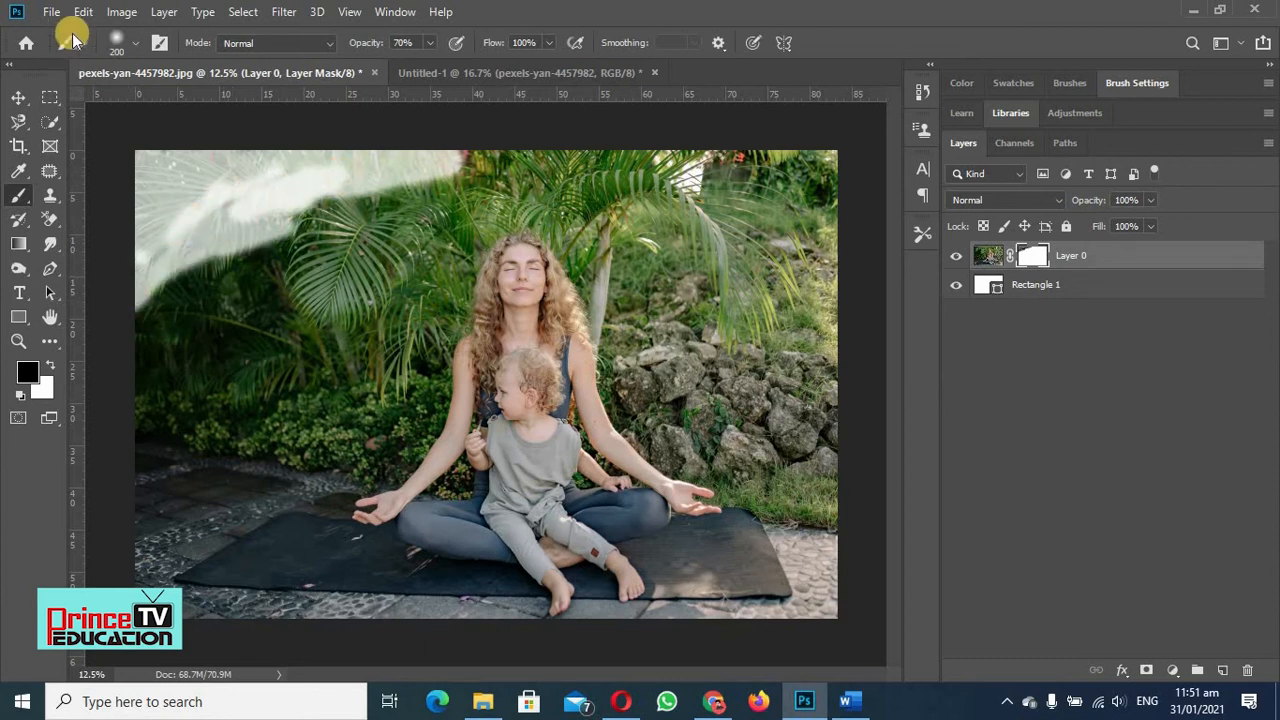
- Set the brush opacity to 80% and paint black on Layer 0's mask over the left foliage, upper background and right-hand greenery
click(136, 46)
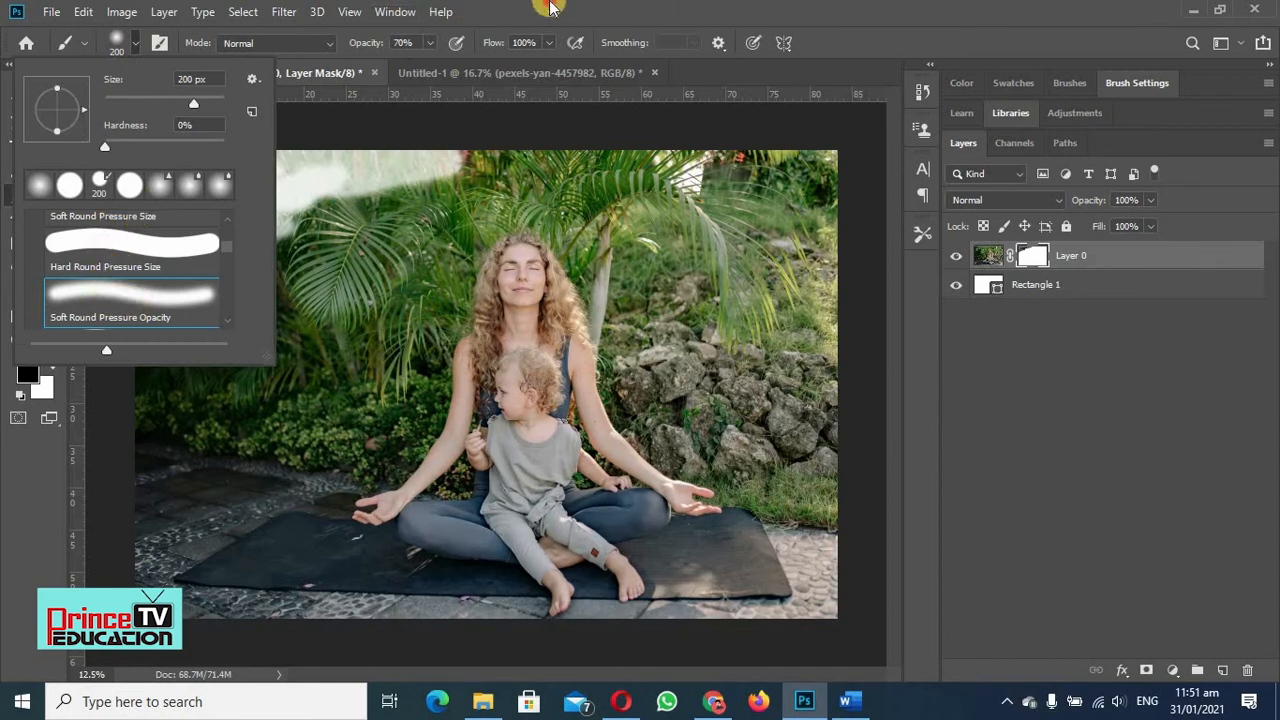
click(549, 7)
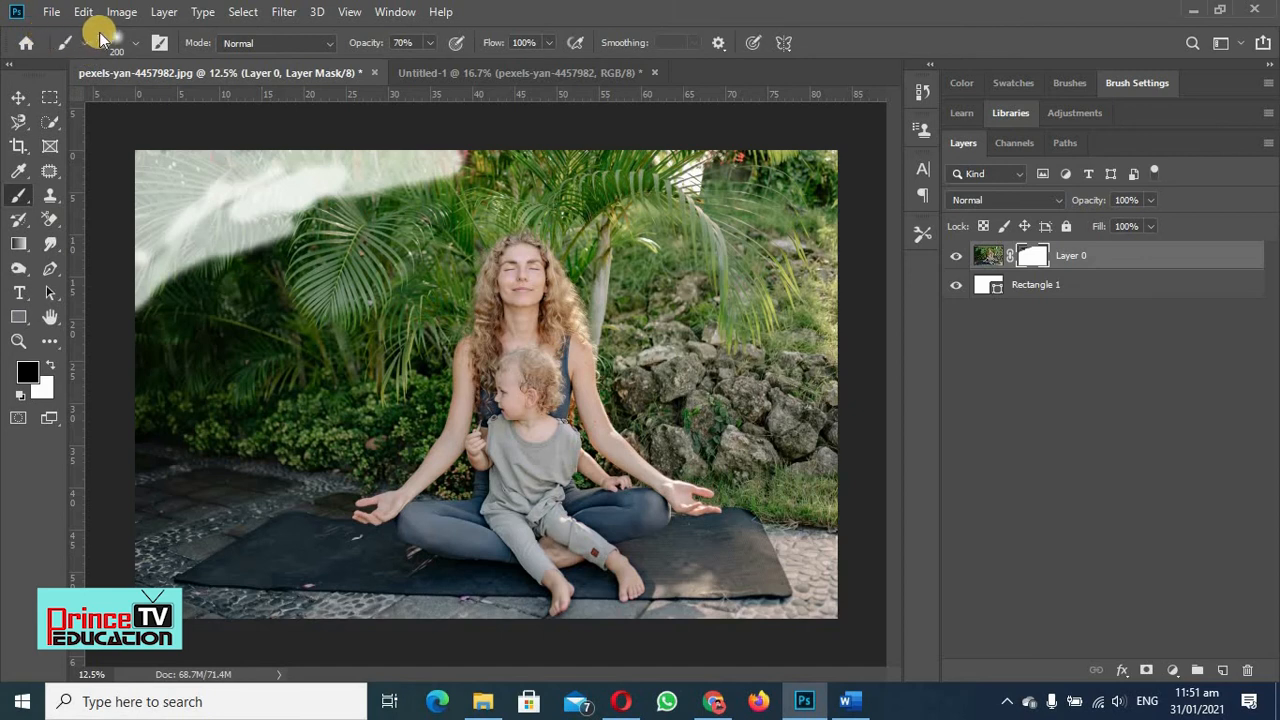
click(429, 42)
drag(425, 62, 440, 64)
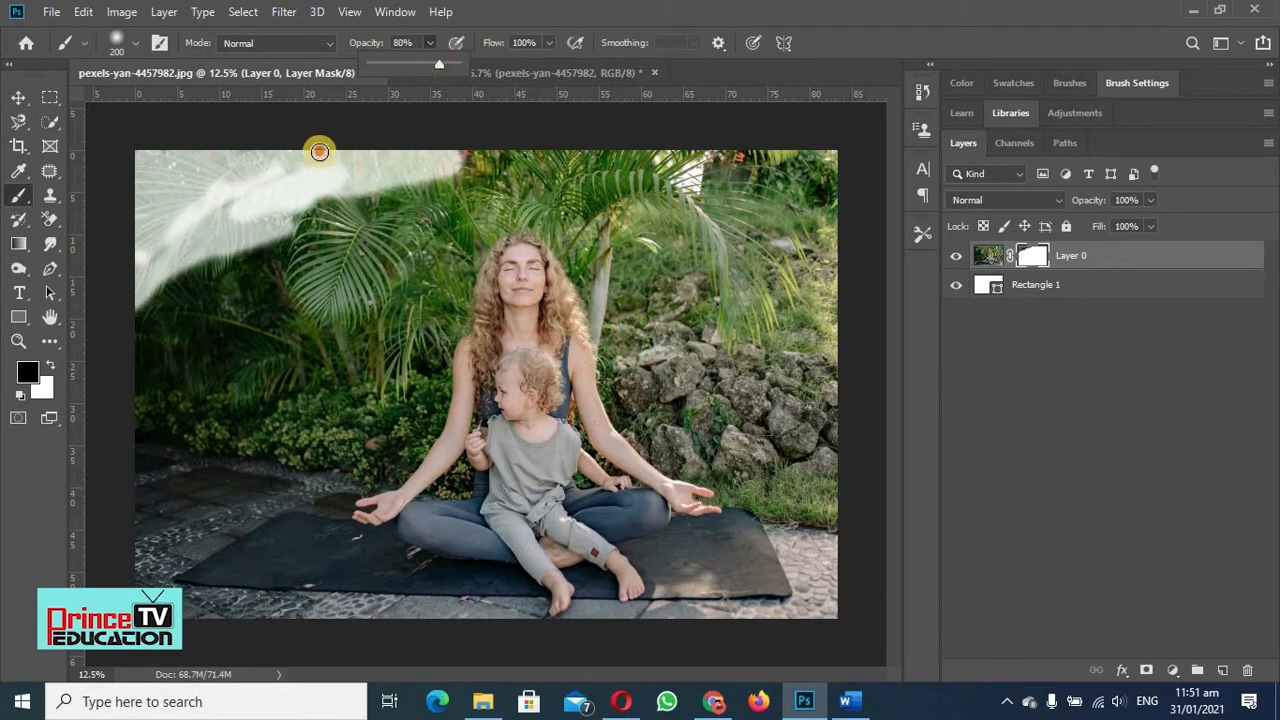
mouse_move(318, 150)
mouse_down()
mouse_move(139, 161)
mouse_move(219, 169)
mouse_move(141, 222)
mouse_move(248, 205)
mouse_move(258, 160)
mouse_move(213, 206)
mouse_move(200, 161)
mouse_move(141, 203)
mouse_move(147, 179)
mouse_move(177, 152)
mouse_move(240, 226)
mouse_move(179, 295)
mouse_move(544, 216)
mouse_move(482, 175)
mouse_move(417, 213)
mouse_move(341, 402)
mouse_move(394, 413)
mouse_move(252, 496)
mouse_move(185, 578)
mouse_move(167, 470)
mouse_move(154, 546)
mouse_move(244, 488)
mouse_move(359, 280)
mouse_move(343, 190)
mouse_move(215, 341)
mouse_move(122, 398)
mouse_move(138, 289)
mouse_move(149, 394)
mouse_move(242, 260)
mouse_move(259, 199)
mouse_up()
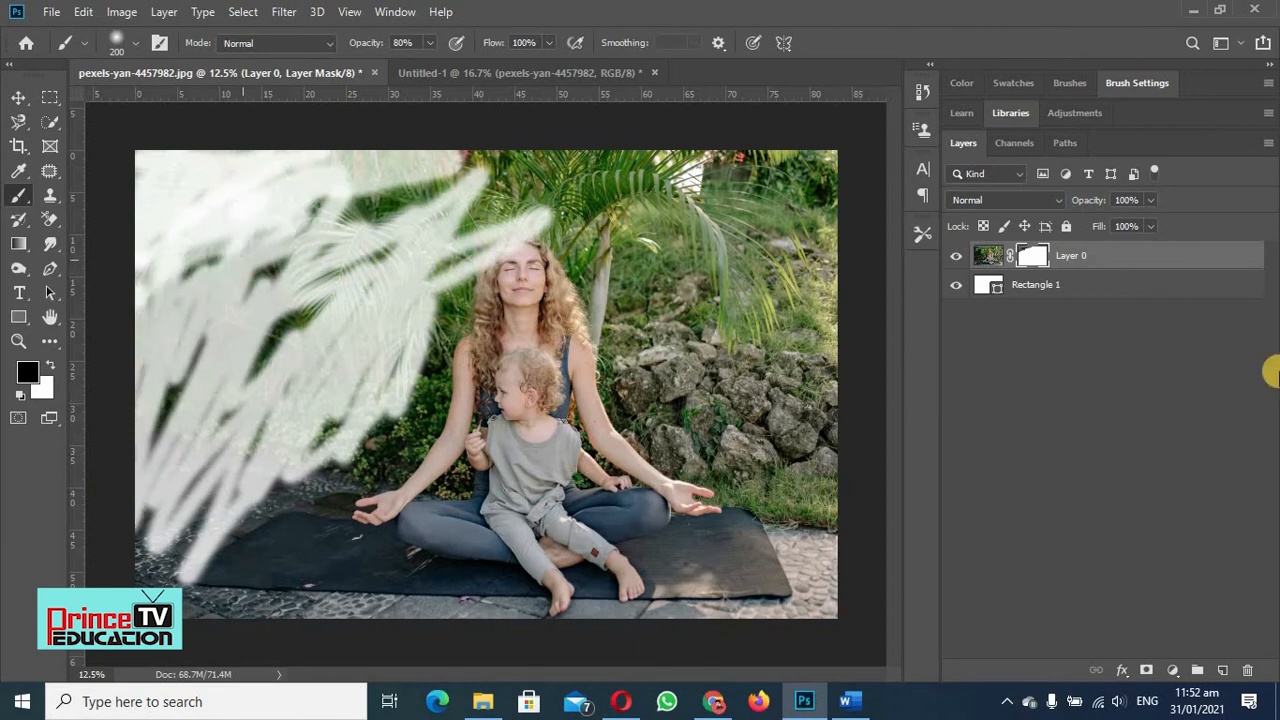
mouse_move(677, 243)
mouse_down()
mouse_move(683, 210)
mouse_move(554, 217)
mouse_move(547, 198)
mouse_move(570, 195)
mouse_move(550, 163)
mouse_move(463, 153)
mouse_move(326, 218)
mouse_move(332, 242)
mouse_move(303, 207)
mouse_move(514, 169)
mouse_move(357, 174)
mouse_up()
mouse_move(686, 340)
mouse_down()
mouse_move(727, 319)
mouse_move(772, 331)
mouse_move(801, 310)
mouse_move(753, 350)
mouse_move(672, 310)
mouse_move(625, 341)
mouse_move(765, 378)
mouse_move(815, 371)
mouse_move(809, 309)
mouse_up()
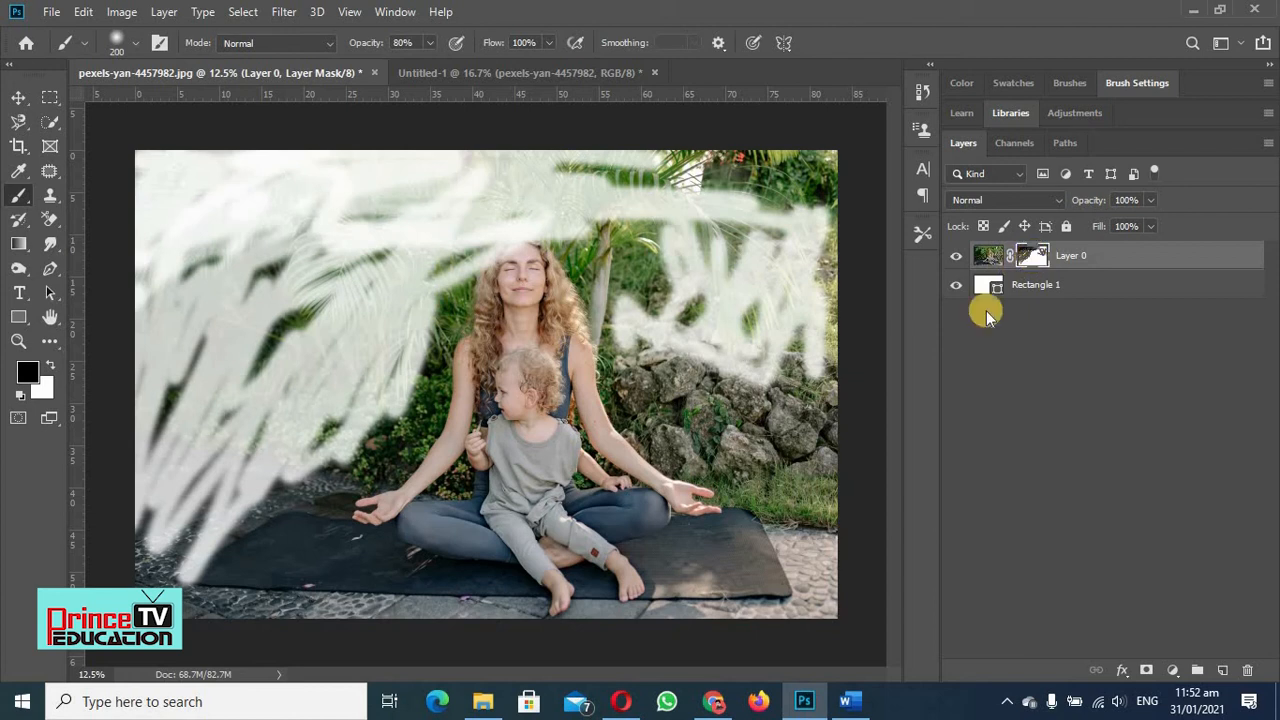
- Disable Layer 0's layer mask to view the unmasked photo and enable it again
right_click(1030, 260)
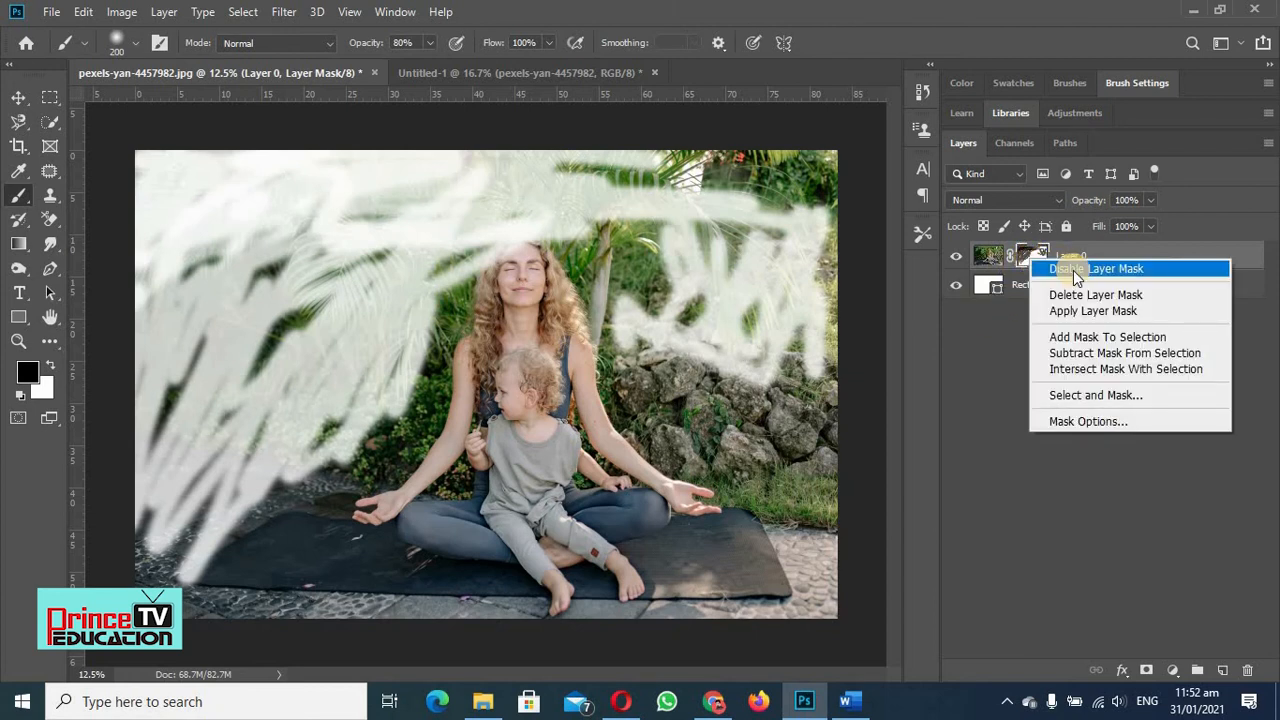
click(1073, 270)
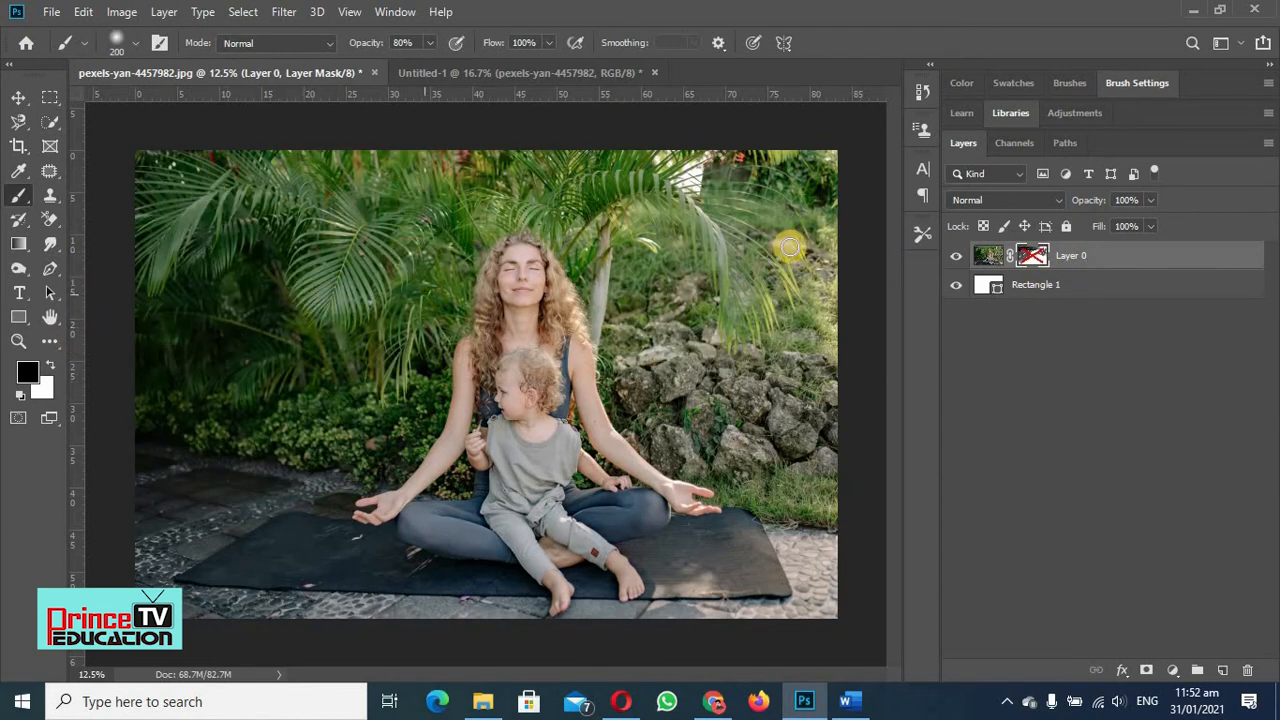
click(1033, 256)
right_click(1048, 256)
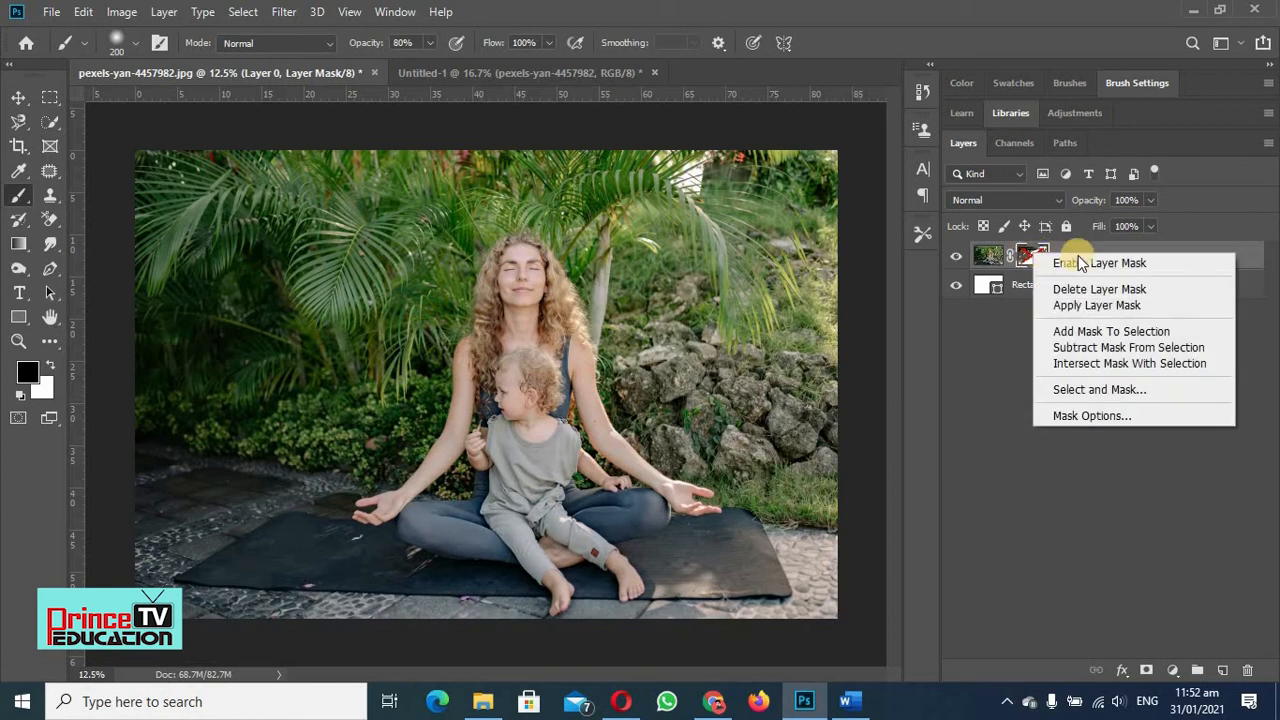
click(1088, 262)
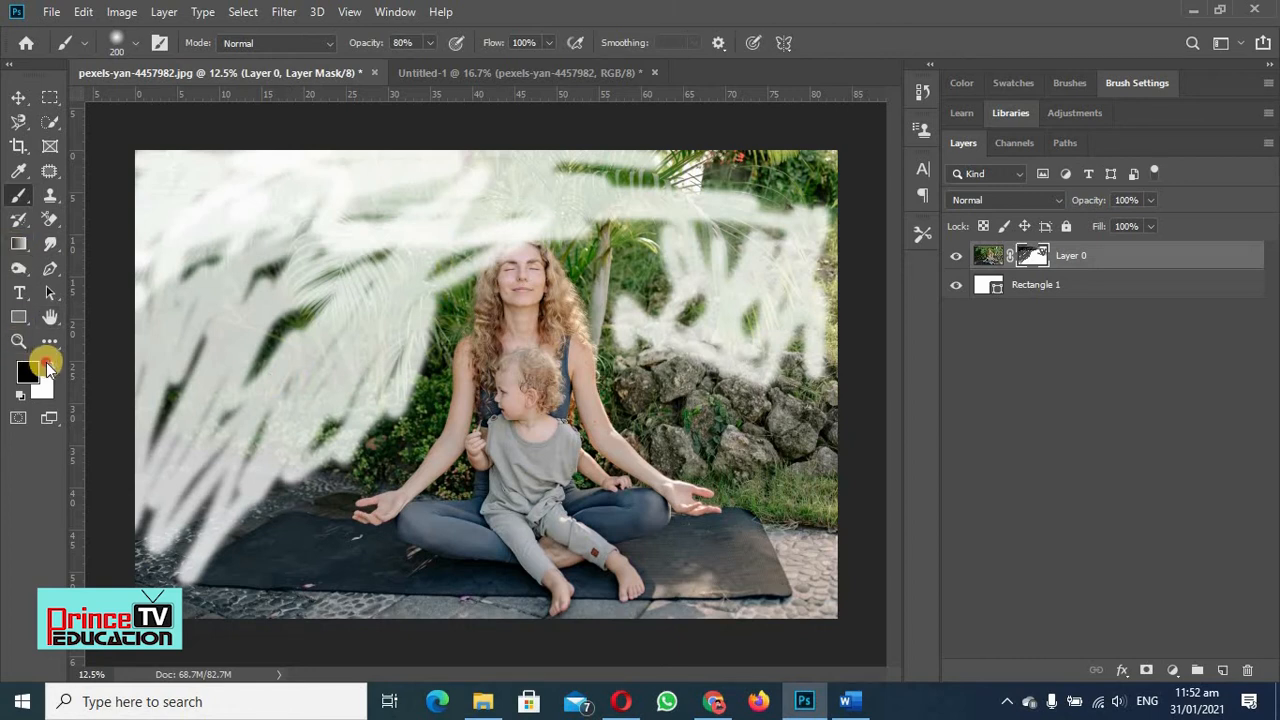
- Swap the foreground color to white and paint on the mask to restore the lower-left background and the top of the woman's hair
click(46, 362)
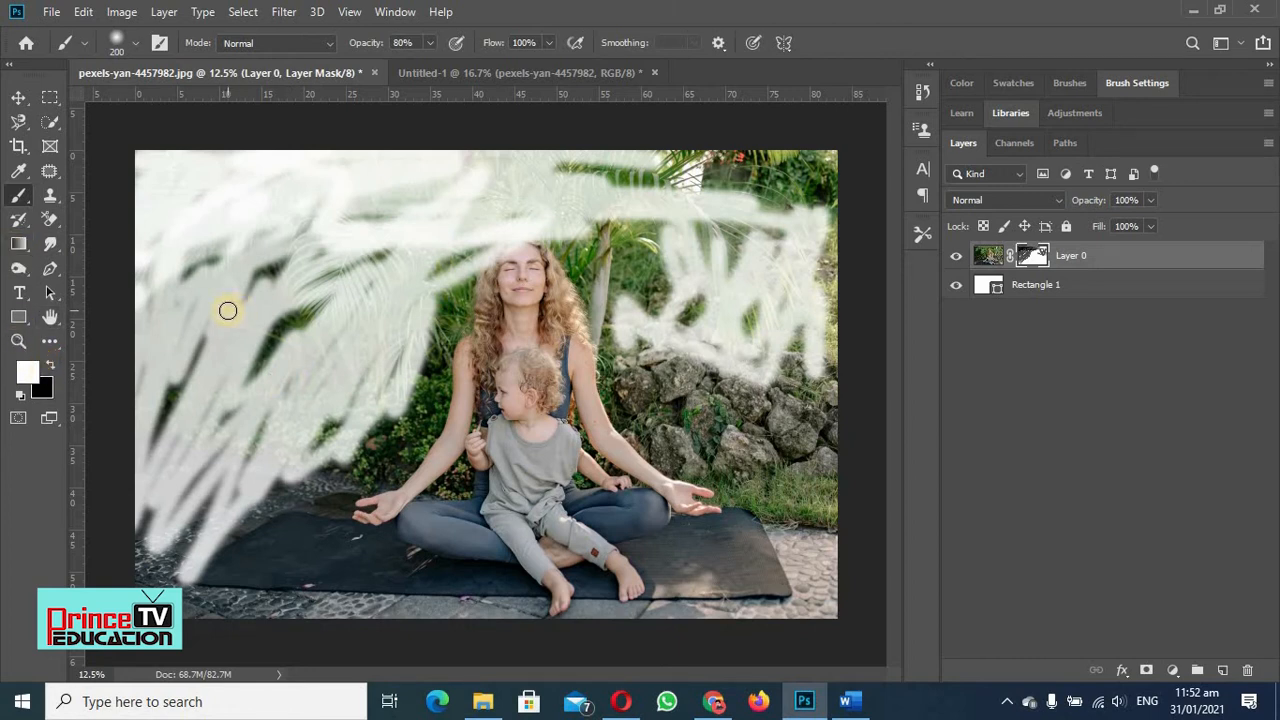
mouse_move(239, 428)
mouse_down()
mouse_move(272, 317)
mouse_move(238, 453)
mouse_move(314, 338)
mouse_move(357, 349)
mouse_move(306, 447)
mouse_move(372, 360)
mouse_move(364, 438)
mouse_move(425, 311)
mouse_move(385, 424)
mouse_move(379, 371)
mouse_move(400, 293)
mouse_move(339, 375)
mouse_move(293, 393)
mouse_move(293, 380)
mouse_move(315, 361)
mouse_move(269, 507)
mouse_move(277, 489)
mouse_move(258, 507)
mouse_move(247, 441)
mouse_move(236, 528)
mouse_move(205, 556)
mouse_move(229, 467)
mouse_move(194, 469)
mouse_move(133, 570)
mouse_move(155, 501)
mouse_move(158, 399)
mouse_move(135, 476)
mouse_move(167, 329)
mouse_move(135, 454)
mouse_move(197, 319)
mouse_move(153, 454)
mouse_move(220, 317)
mouse_move(142, 501)
mouse_move(214, 389)
mouse_move(157, 537)
mouse_move(178, 550)
mouse_move(219, 515)
mouse_up()
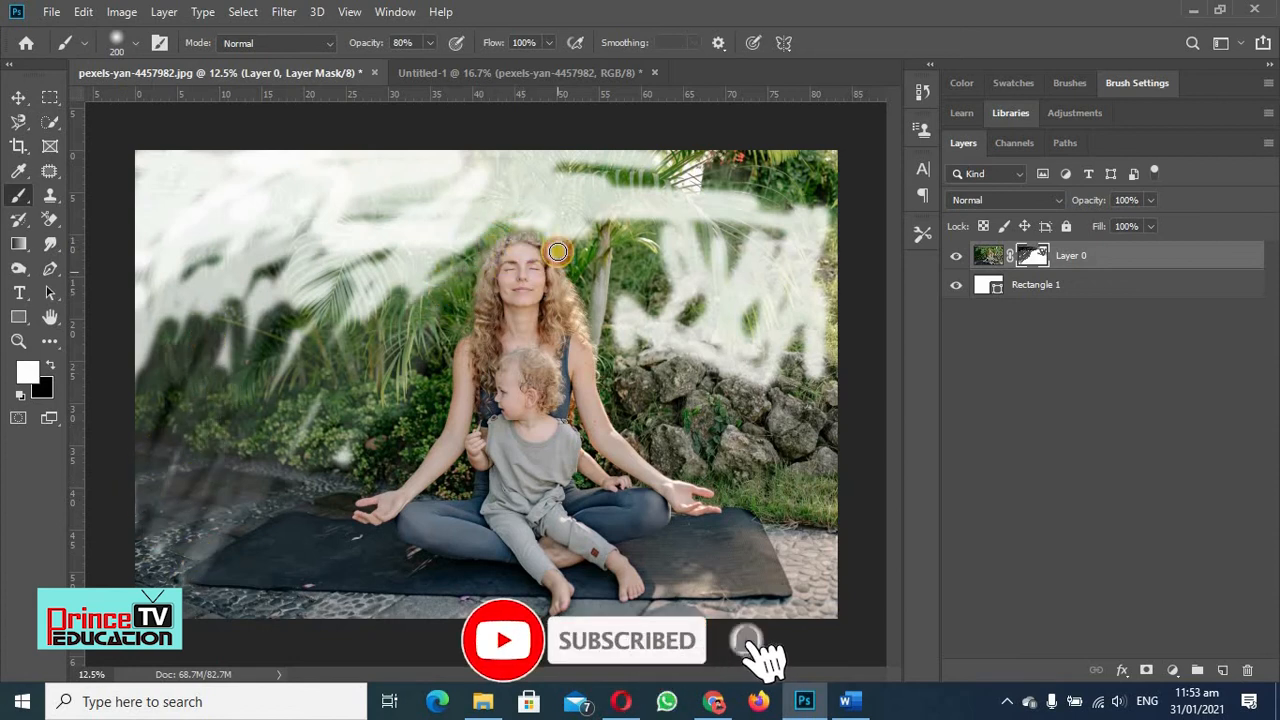
drag(545, 244, 528, 240)
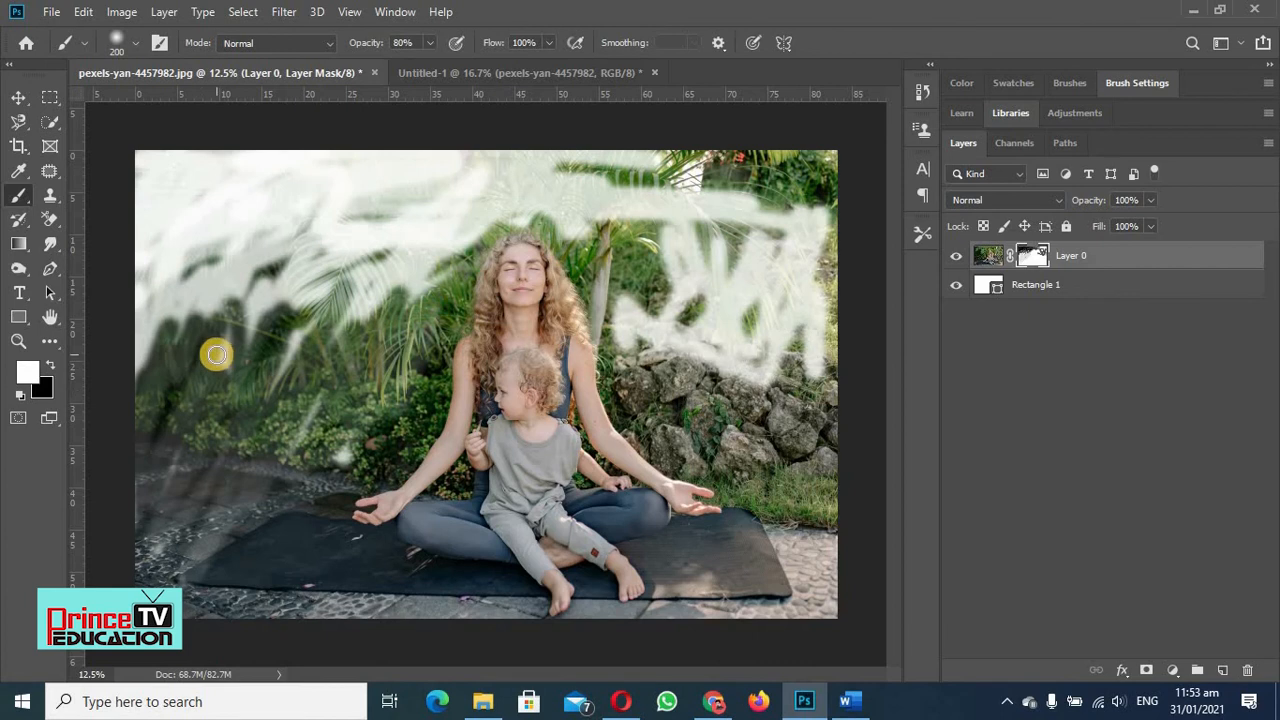
- Switch to the Untitled-1 document and rasterize its pexels-yan-4457982 layer
click(450, 70)
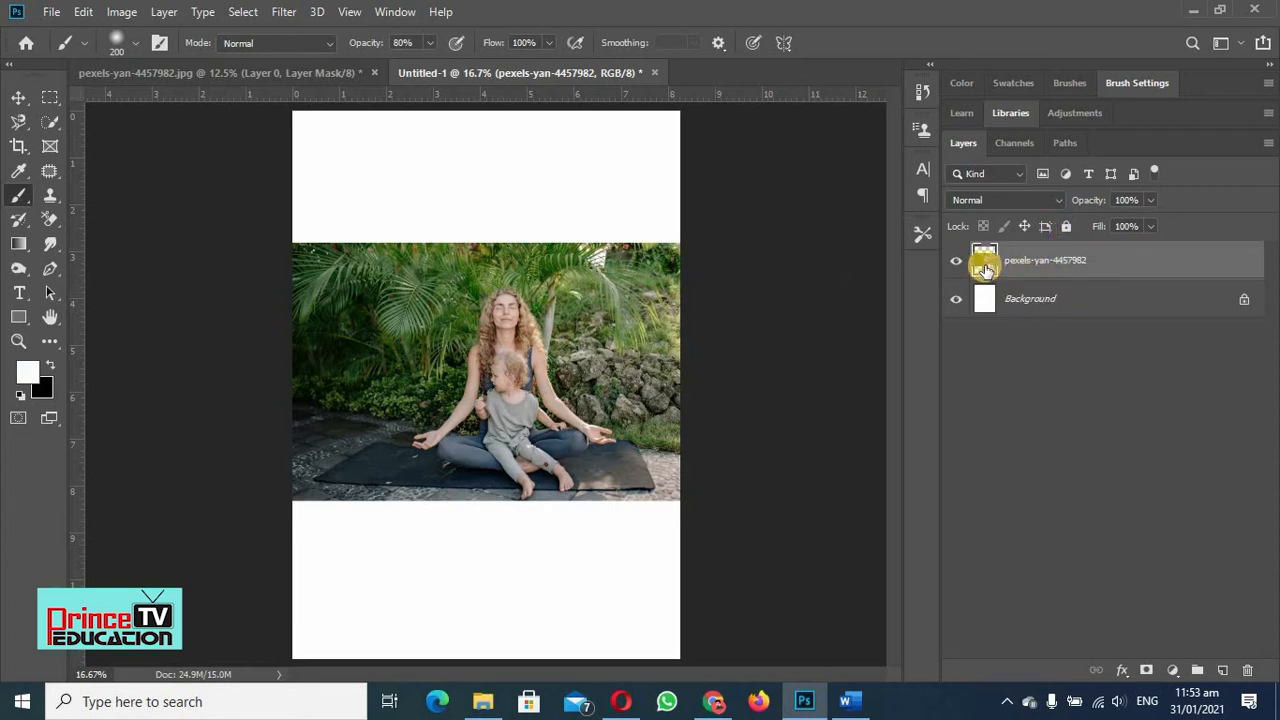
right_click(1127, 256)
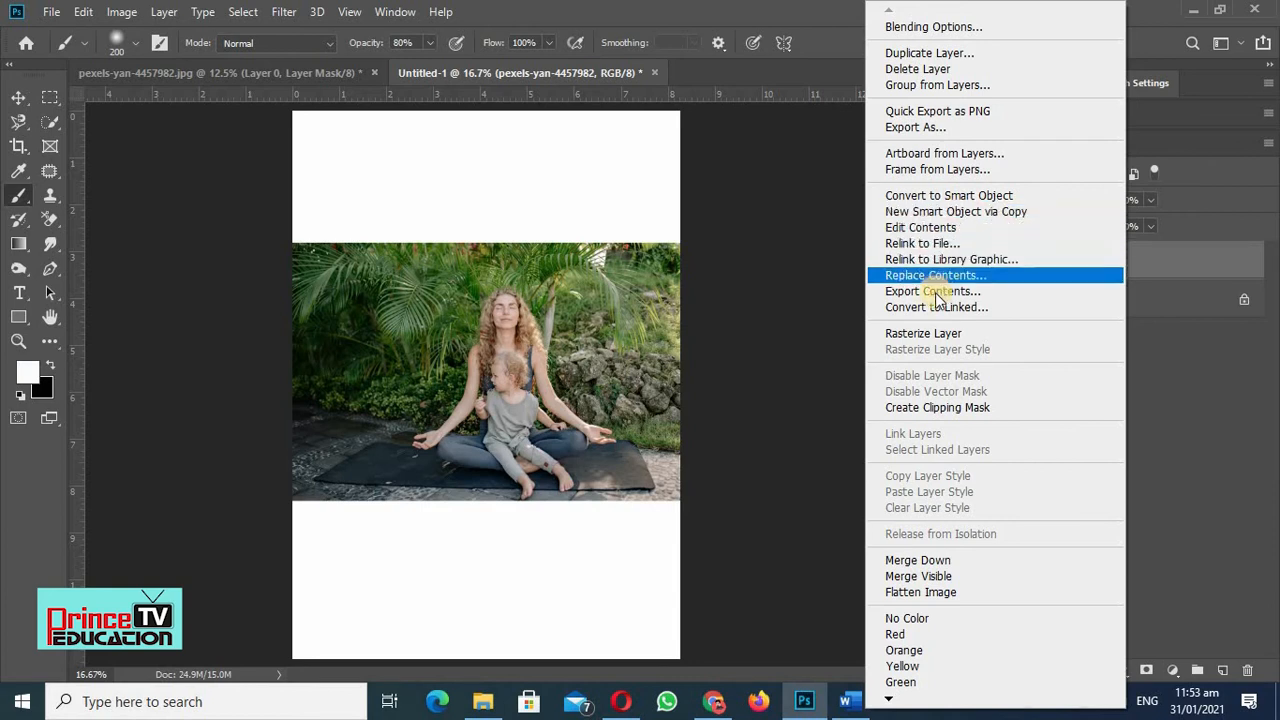
click(929, 336)
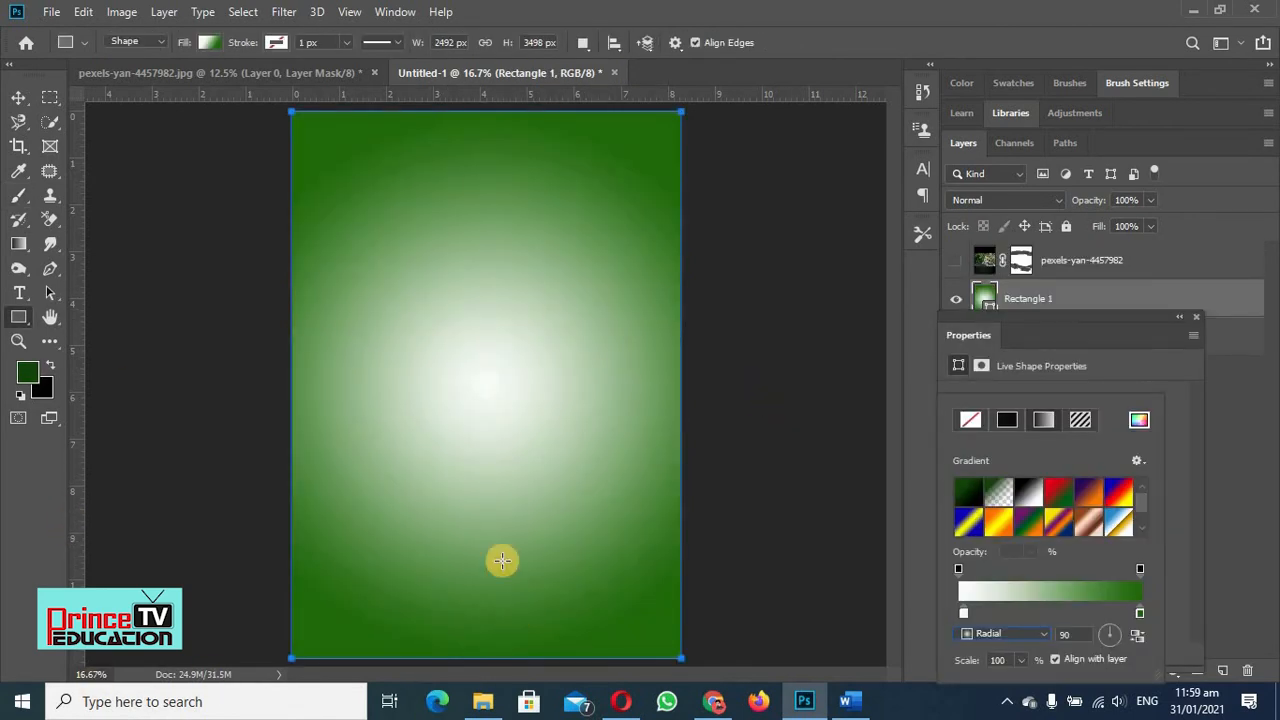
- Show the pexels-yan-4457982 photo and commit its placement above the green radial-gradient rectangle
click(1199, 317)
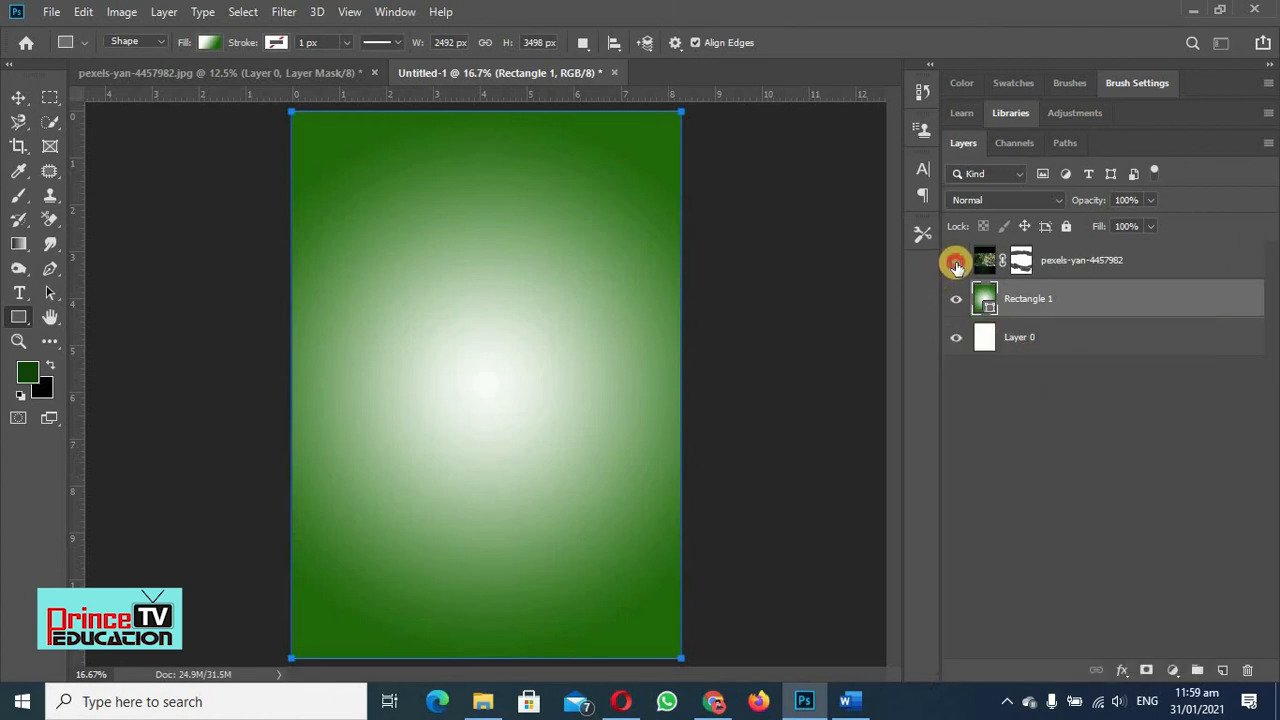
click(956, 264)
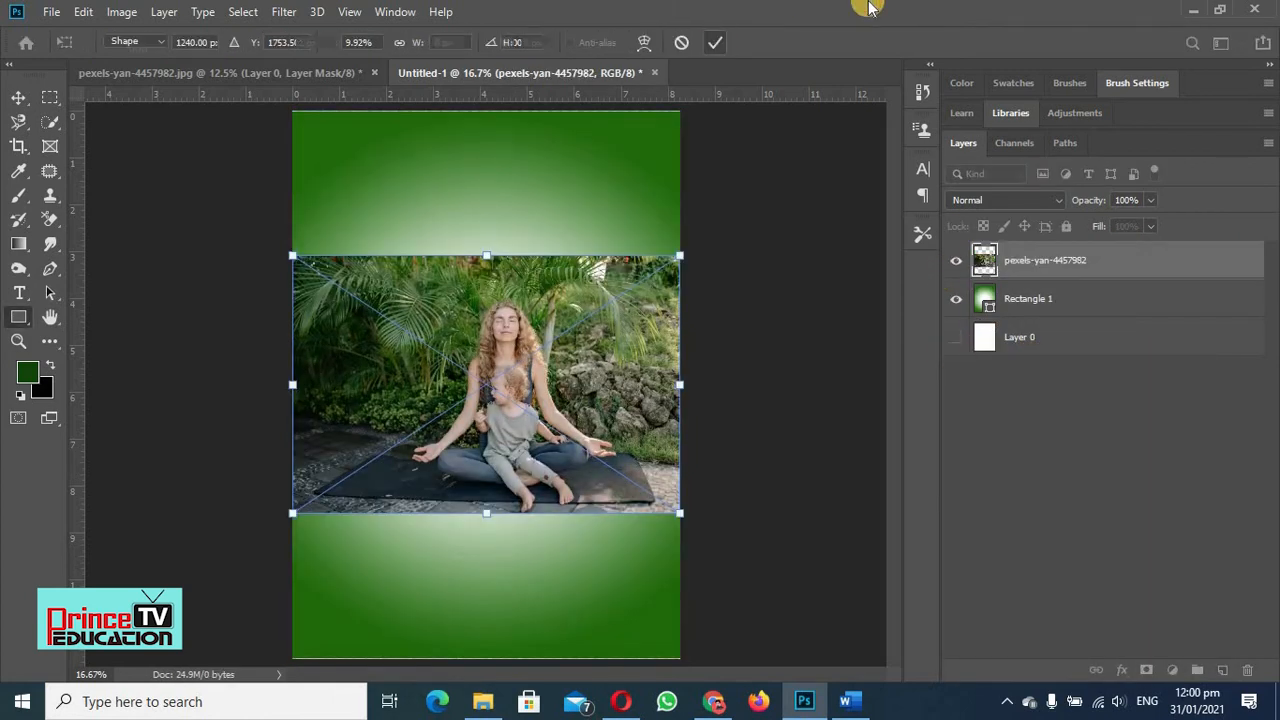
click(719, 44)
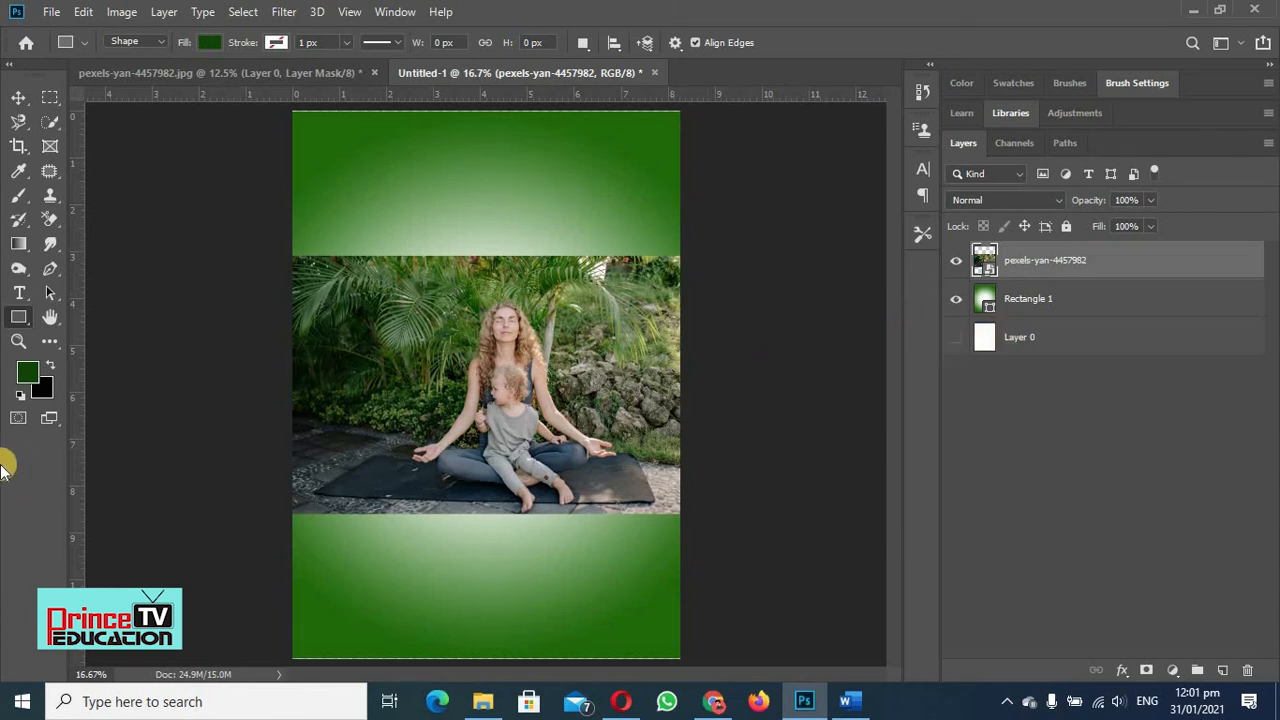
- Change the foreground color from the color picker to white
click(25, 374)
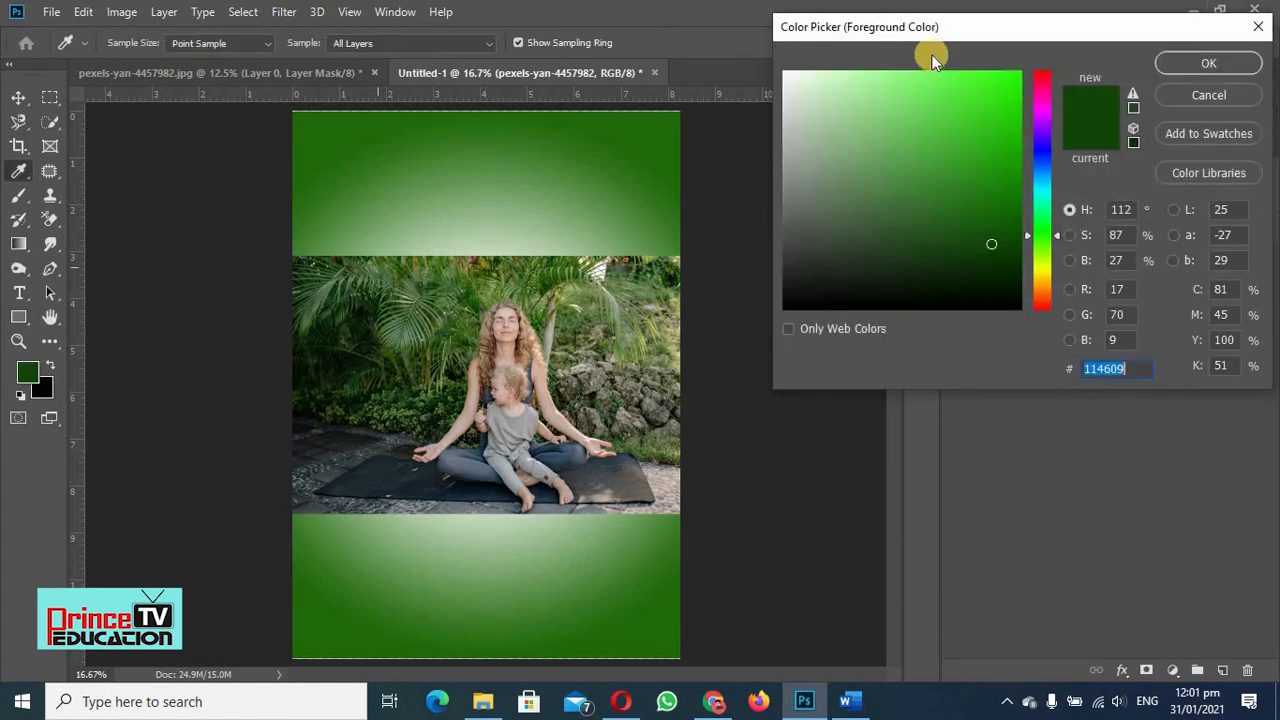
click(785, 74)
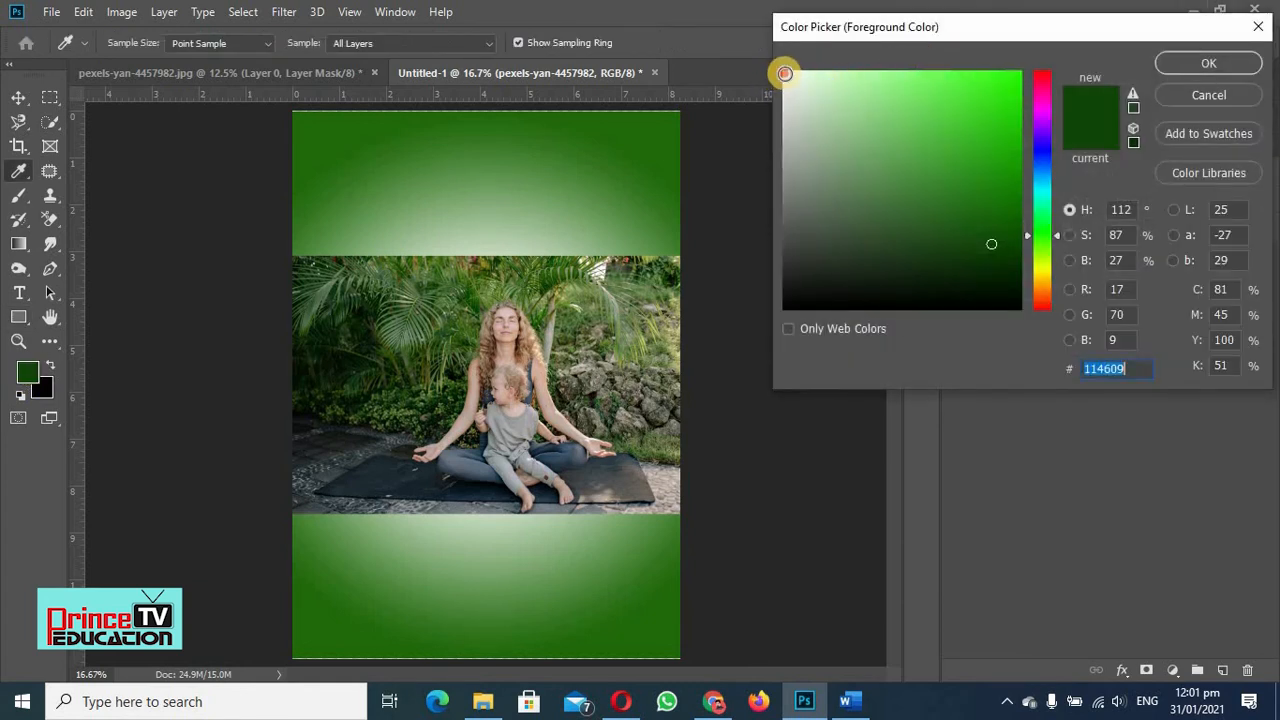
click(1209, 64)
key(u)
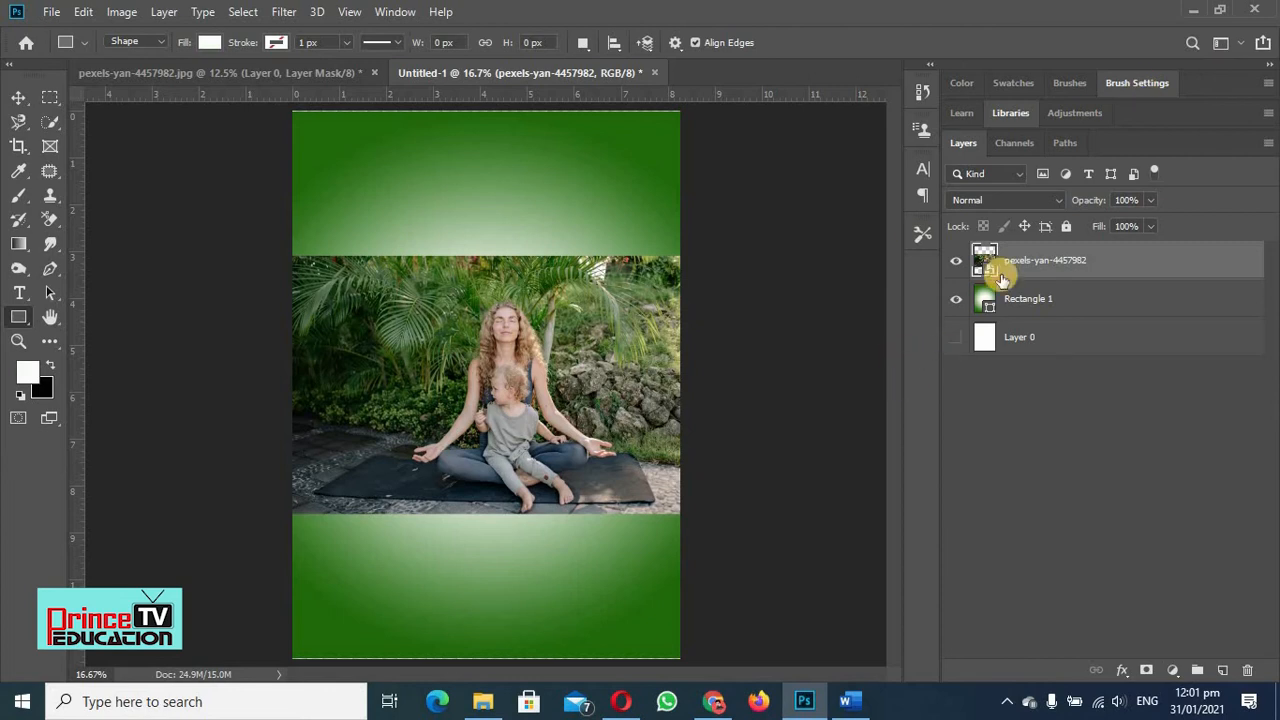
- Activate the Brush tool and add one layer mask to the pexels-yan-4457982 layer, undoing the extra second mask
click(14, 200)
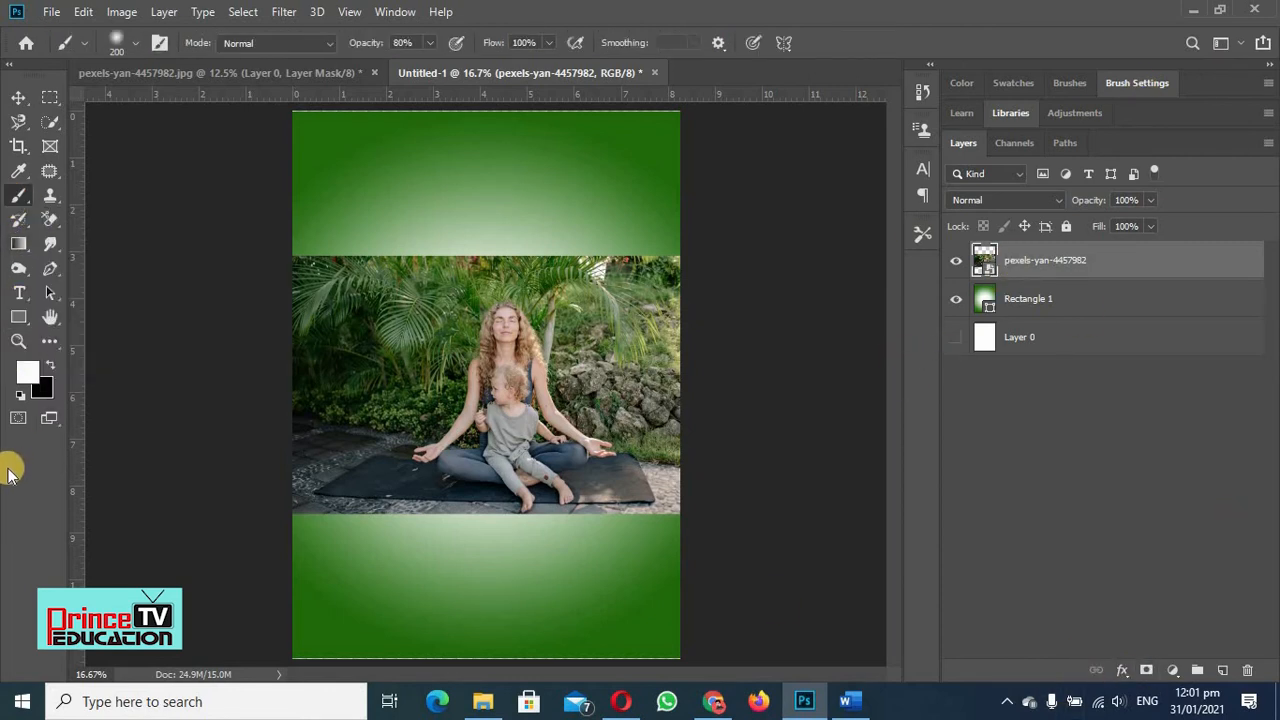
click(1146, 671)
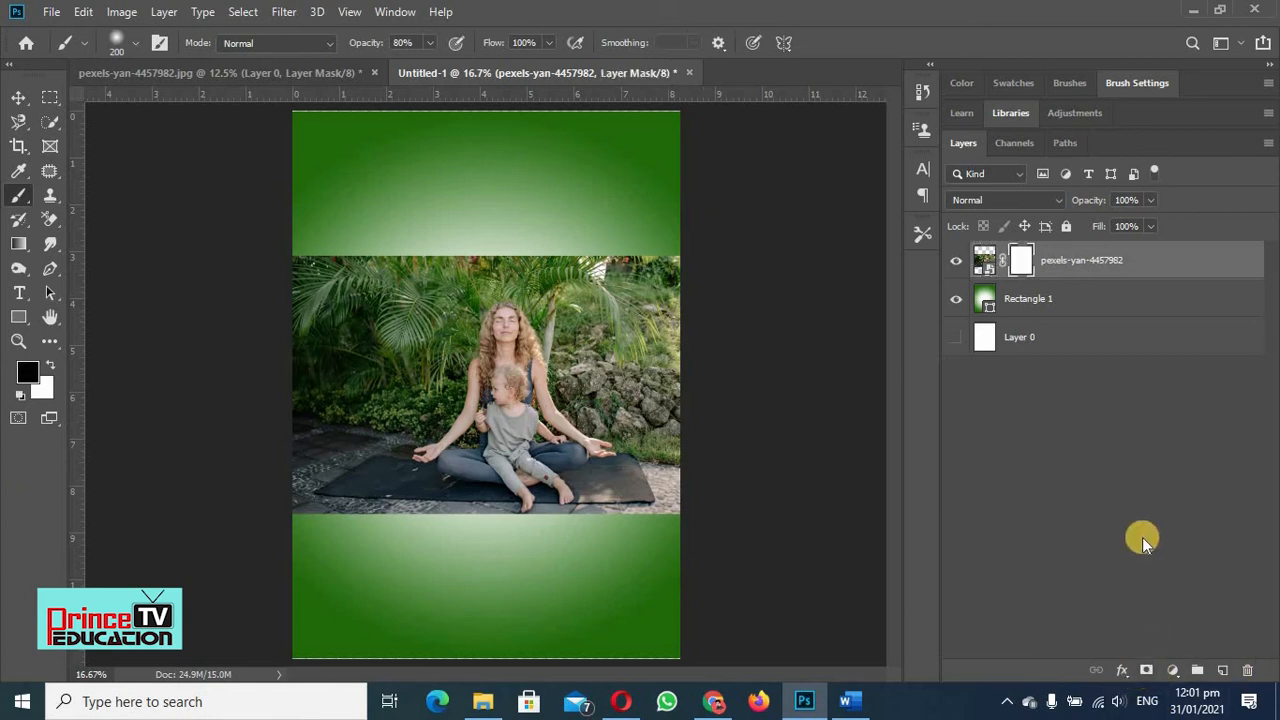
click(1146, 671)
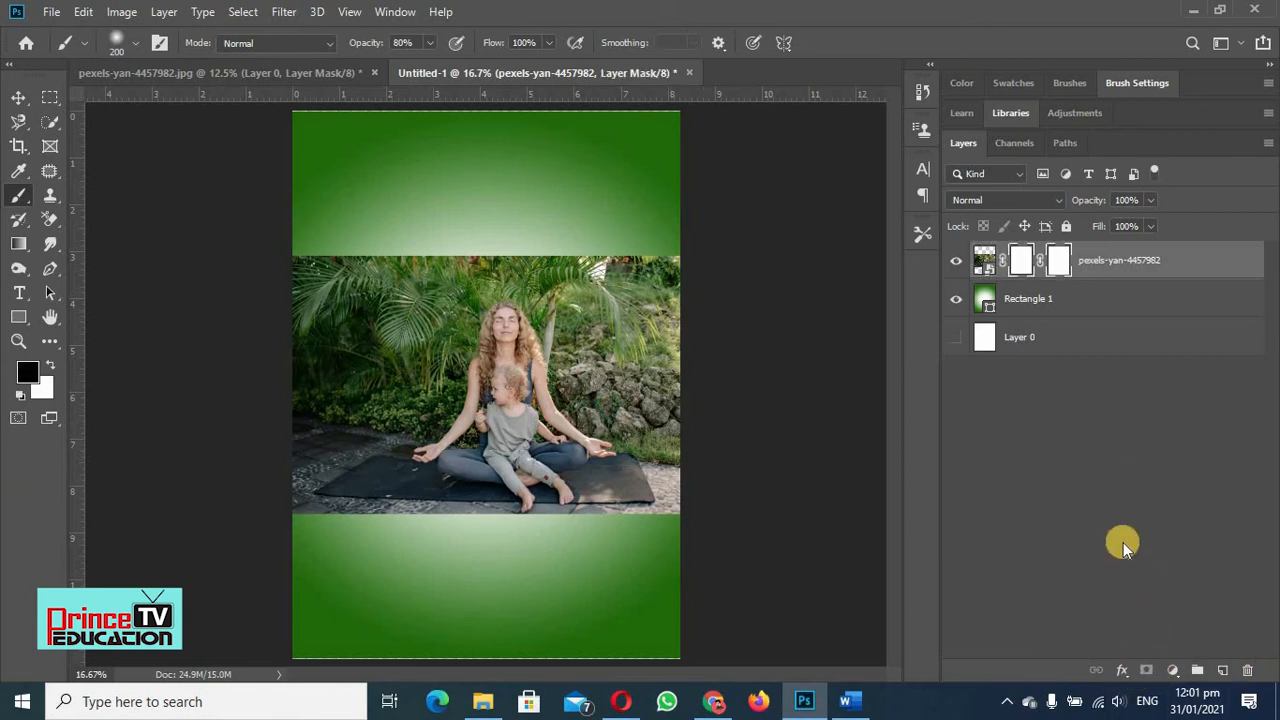
key(ctrl+z)
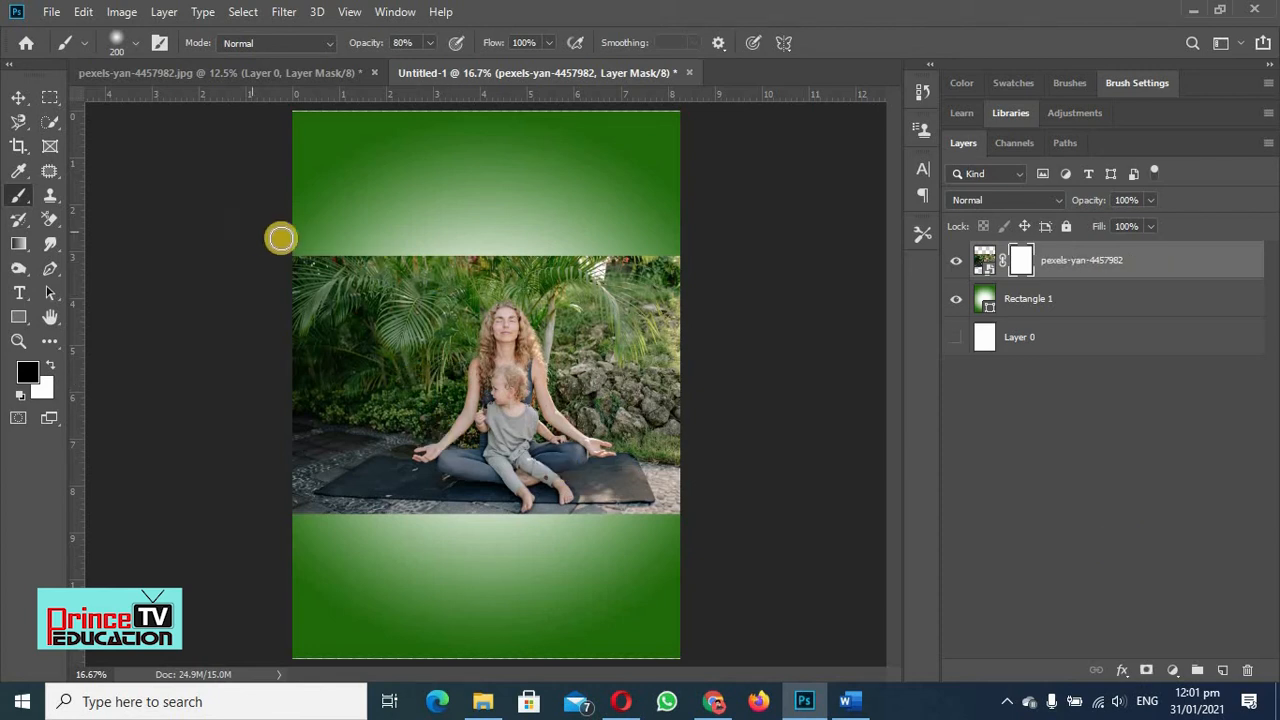
- Paint black on the photo's layer mask around its top, left, bottom and right edges to fade them into the green gradient
mouse_move(311, 254)
mouse_down()
mouse_move(400, 237)
mouse_move(306, 263)
mouse_move(314, 286)
mouse_move(340, 263)
mouse_up()
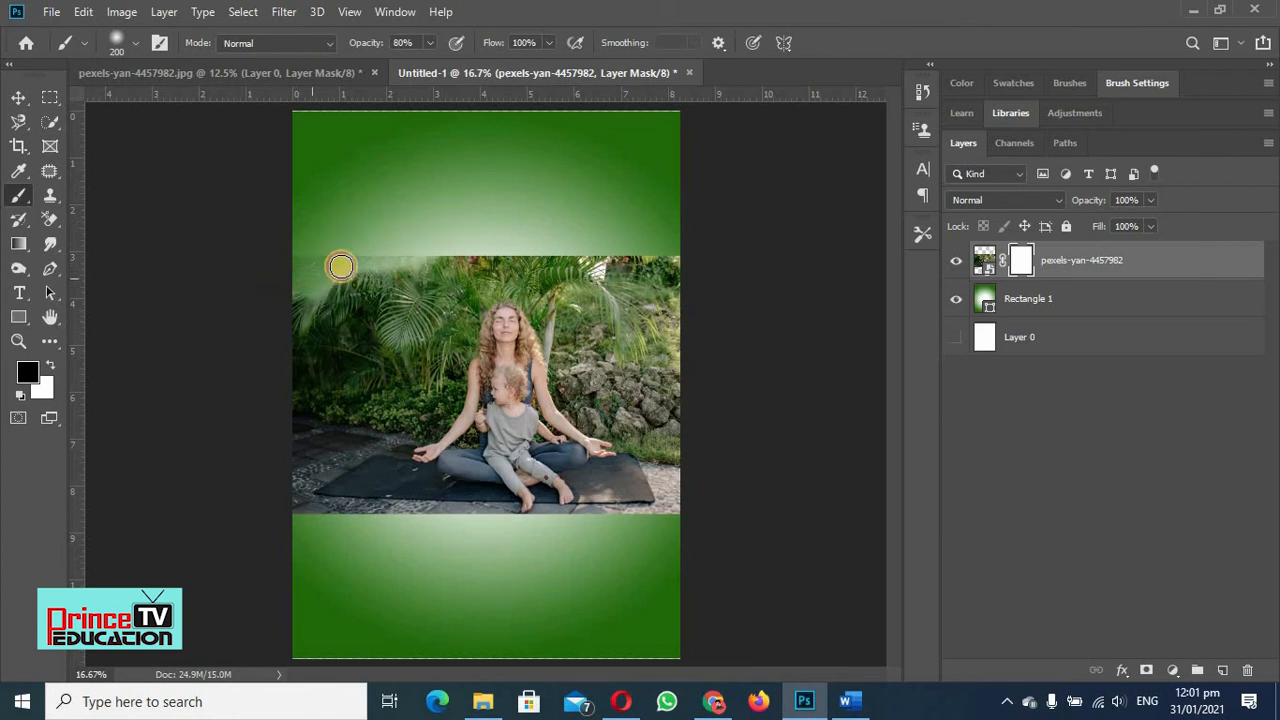
mouse_move(459, 237)
mouse_down()
mouse_move(513, 240)
mouse_move(479, 253)
mouse_move(630, 251)
mouse_move(457, 247)
mouse_up()
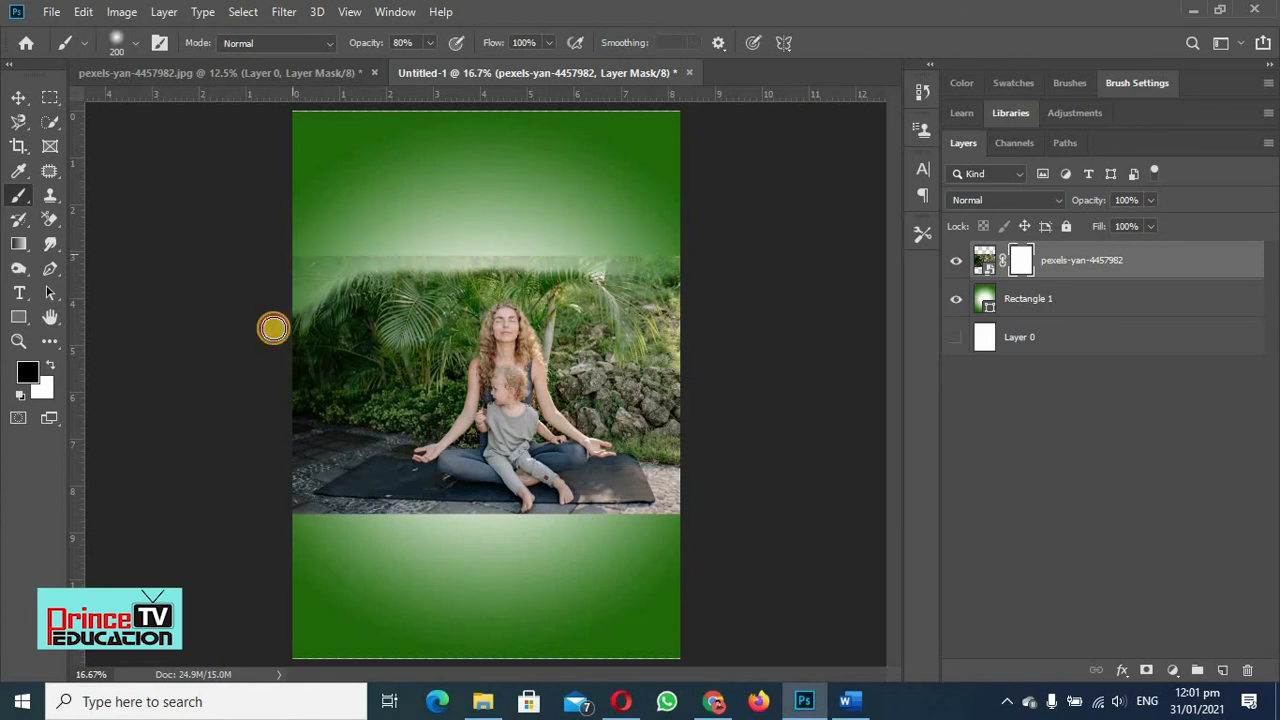
mouse_move(280, 477)
mouse_down()
mouse_move(455, 548)
mouse_move(289, 504)
mouse_move(320, 524)
mouse_move(259, 499)
mouse_move(372, 536)
mouse_move(646, 572)
mouse_move(686, 540)
mouse_move(667, 519)
mouse_move(677, 532)
mouse_move(710, 495)
mouse_move(679, 515)
mouse_move(683, 499)
mouse_move(720, 494)
mouse_move(475, 529)
mouse_move(595, 535)
mouse_move(284, 481)
mouse_move(226, 409)
mouse_move(271, 470)
mouse_move(615, 467)
mouse_move(706, 297)
mouse_move(666, 295)
mouse_move(738, 292)
mouse_move(595, 253)
mouse_up()
mouse_move(453, 231)
mouse_down()
mouse_move(359, 232)
mouse_move(269, 360)
mouse_move(266, 391)
mouse_move(297, 443)
mouse_move(285, 490)
mouse_move(314, 449)
mouse_move(310, 505)
mouse_up()
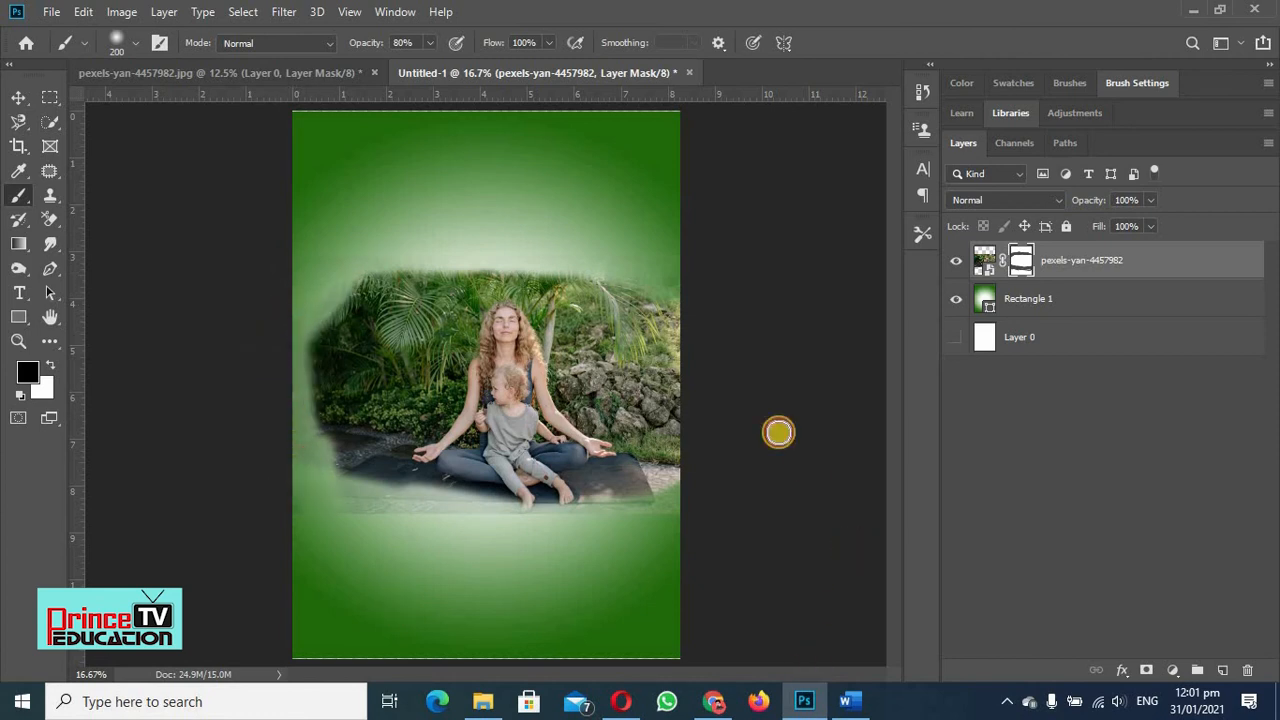
click(671, 489)
drag(671, 489, 686, 326)
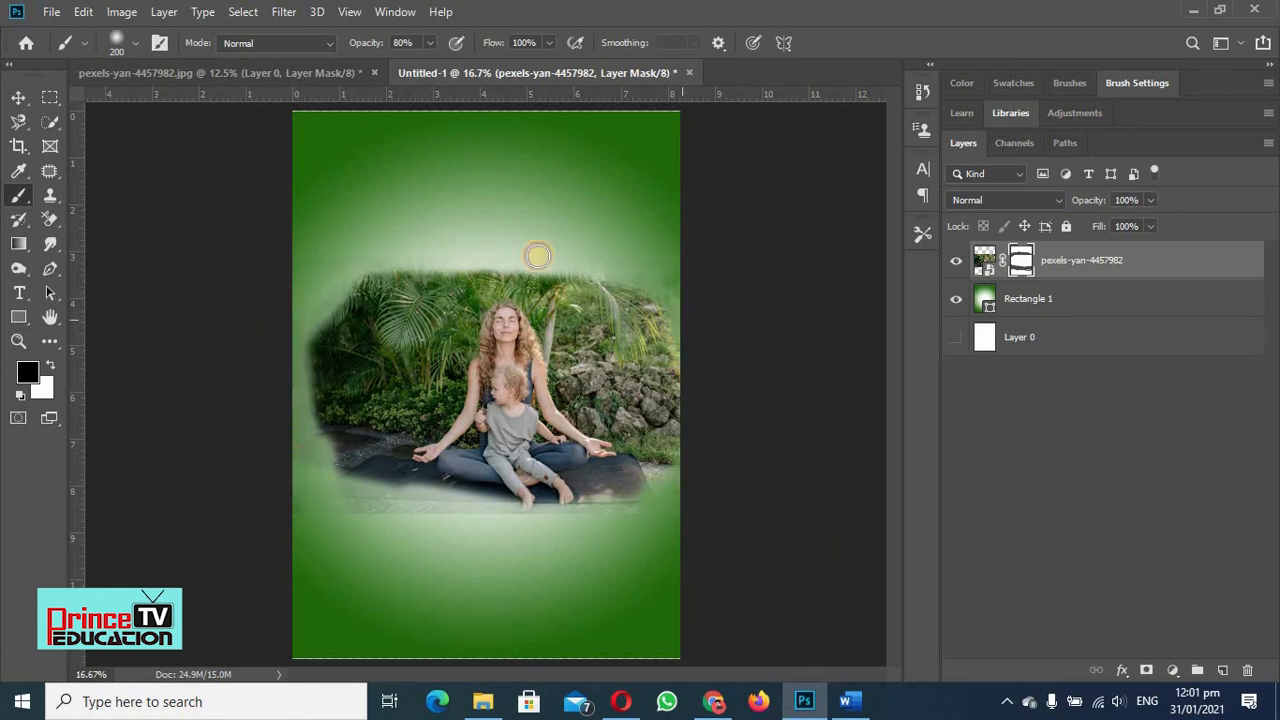
mouse_move(538, 256)
mouse_down()
mouse_move(290, 260)
mouse_move(386, 267)
mouse_move(327, 281)
mouse_move(329, 299)
mouse_move(290, 325)
mouse_move(292, 375)
mouse_move(377, 257)
mouse_up()
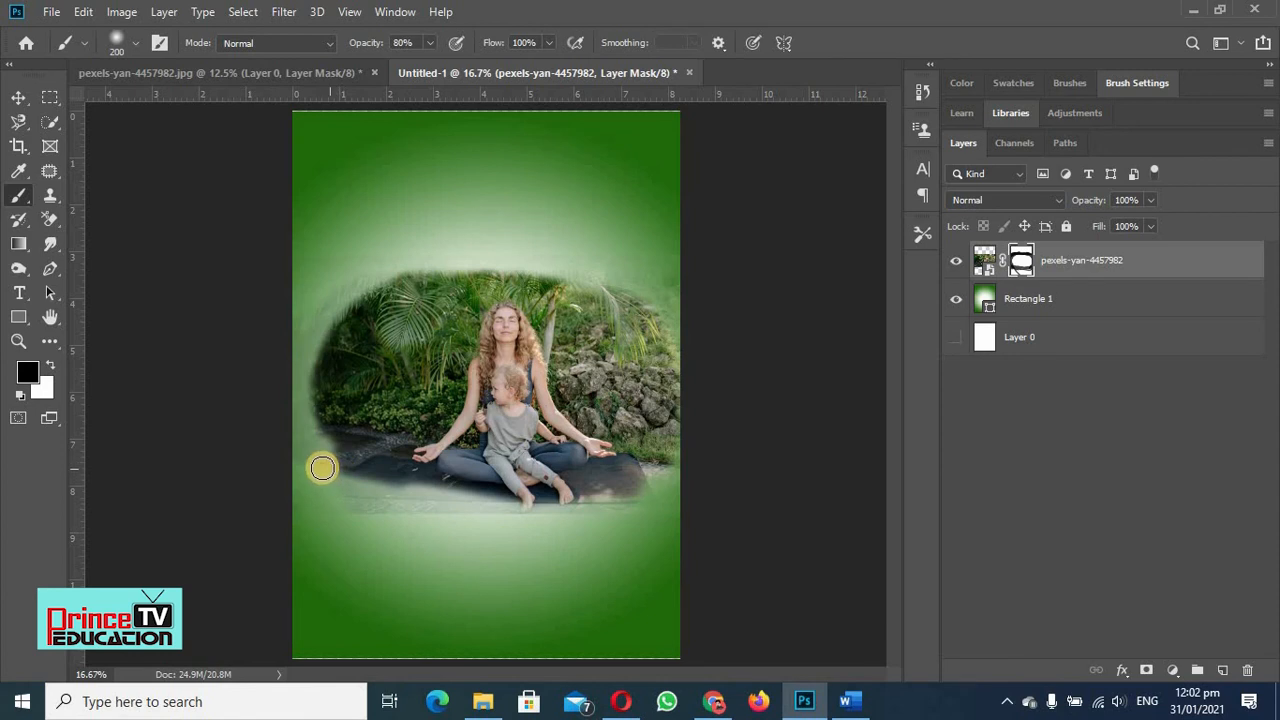
- Paint black on the photo's layer mask along its lower-left corner and right side to soften the remaining hard edges
mouse_move(322, 468)
mouse_down()
mouse_move(371, 522)
mouse_move(323, 462)
mouse_move(381, 514)
mouse_move(639, 514)
mouse_move(692, 488)
mouse_move(697, 395)
mouse_up()
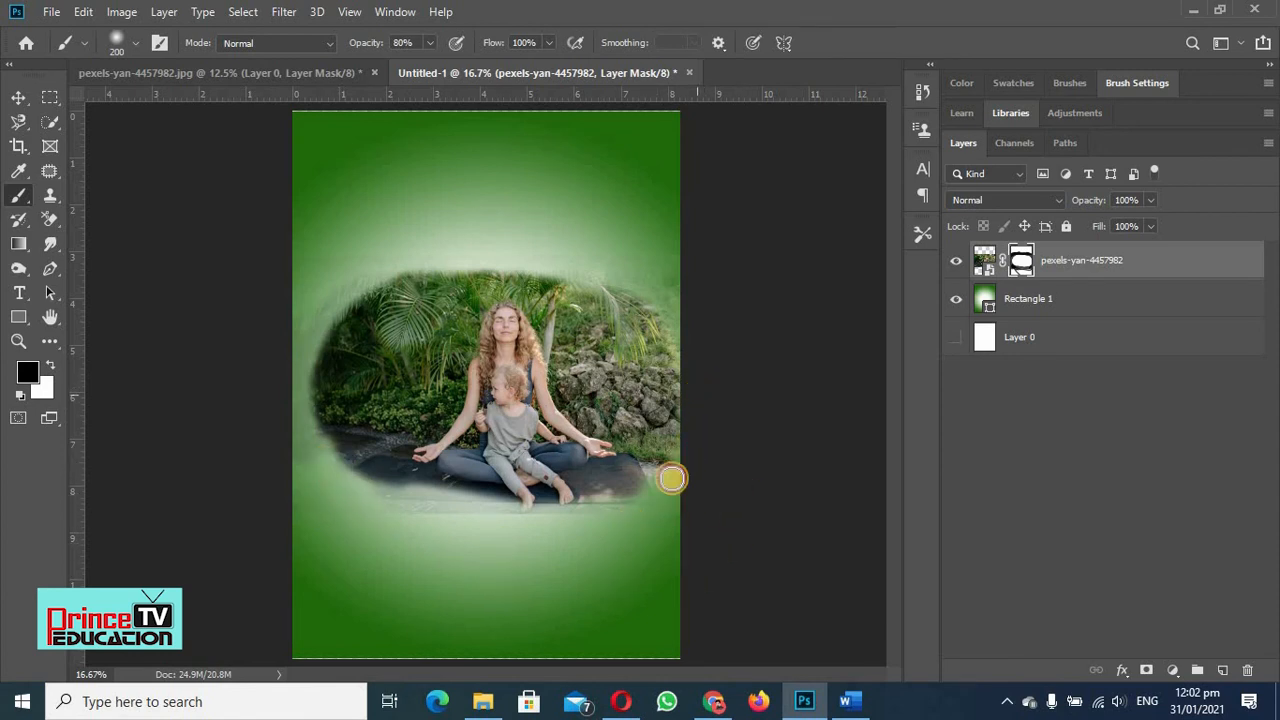
mouse_move(671, 471)
mouse_down()
mouse_move(698, 419)
mouse_move(660, 484)
mouse_move(699, 338)
mouse_move(683, 324)
mouse_move(682, 426)
mouse_move(675, 279)
mouse_move(642, 272)
mouse_move(667, 306)
mouse_move(658, 261)
mouse_move(680, 294)
mouse_move(666, 250)
mouse_move(684, 309)
mouse_move(617, 215)
mouse_move(680, 277)
mouse_move(733, 249)
mouse_up()
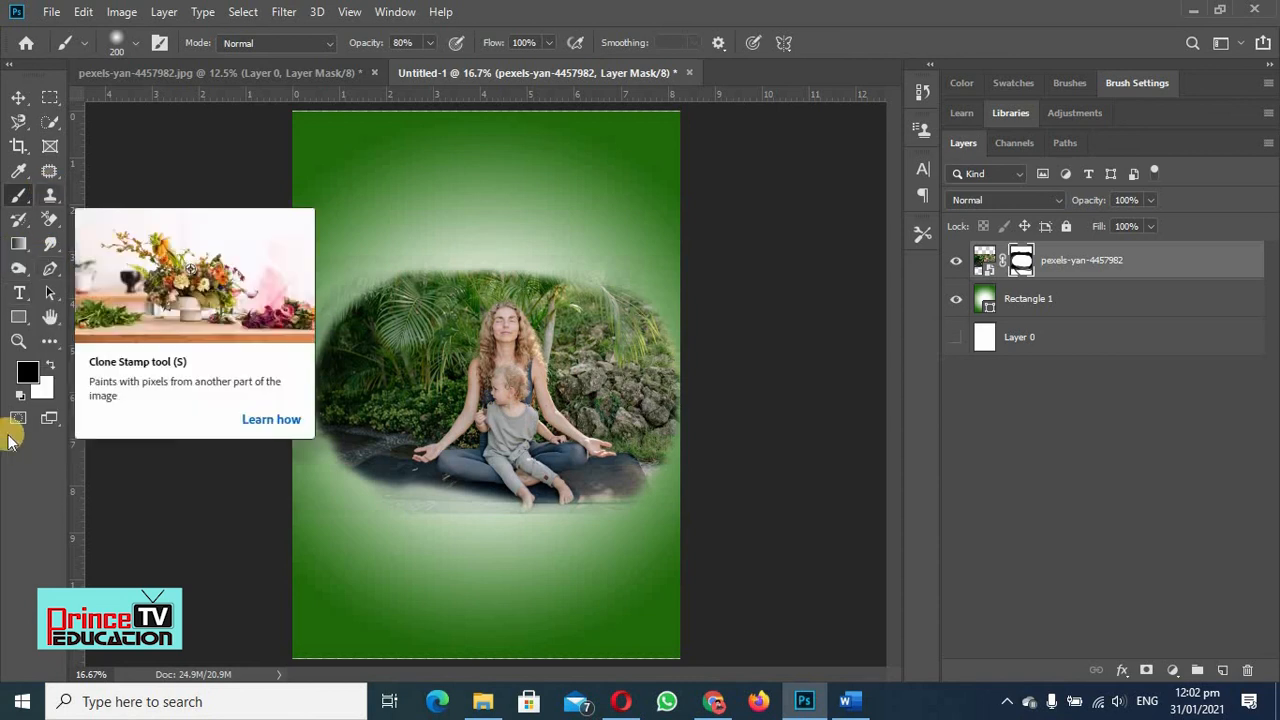
- Add a line of 12 pt green Lorem Ipsum placeholder text above the photo and commit it
click(20, 293)
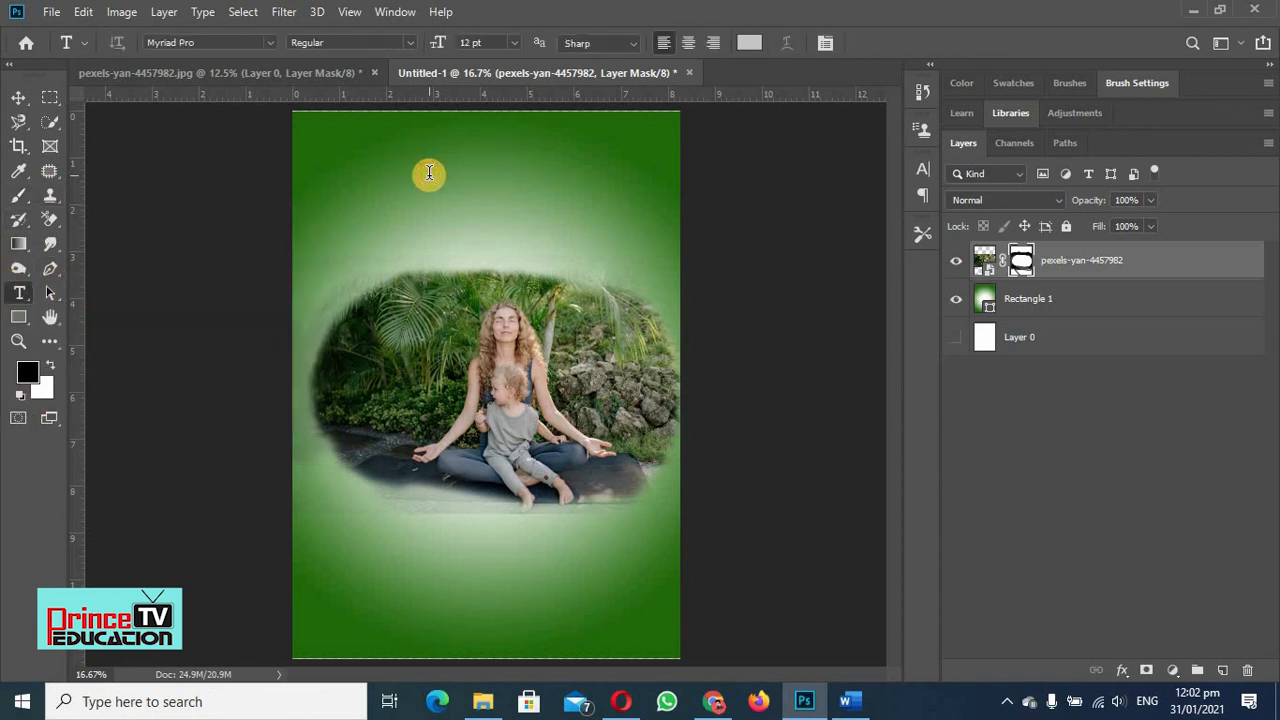
click(429, 173)
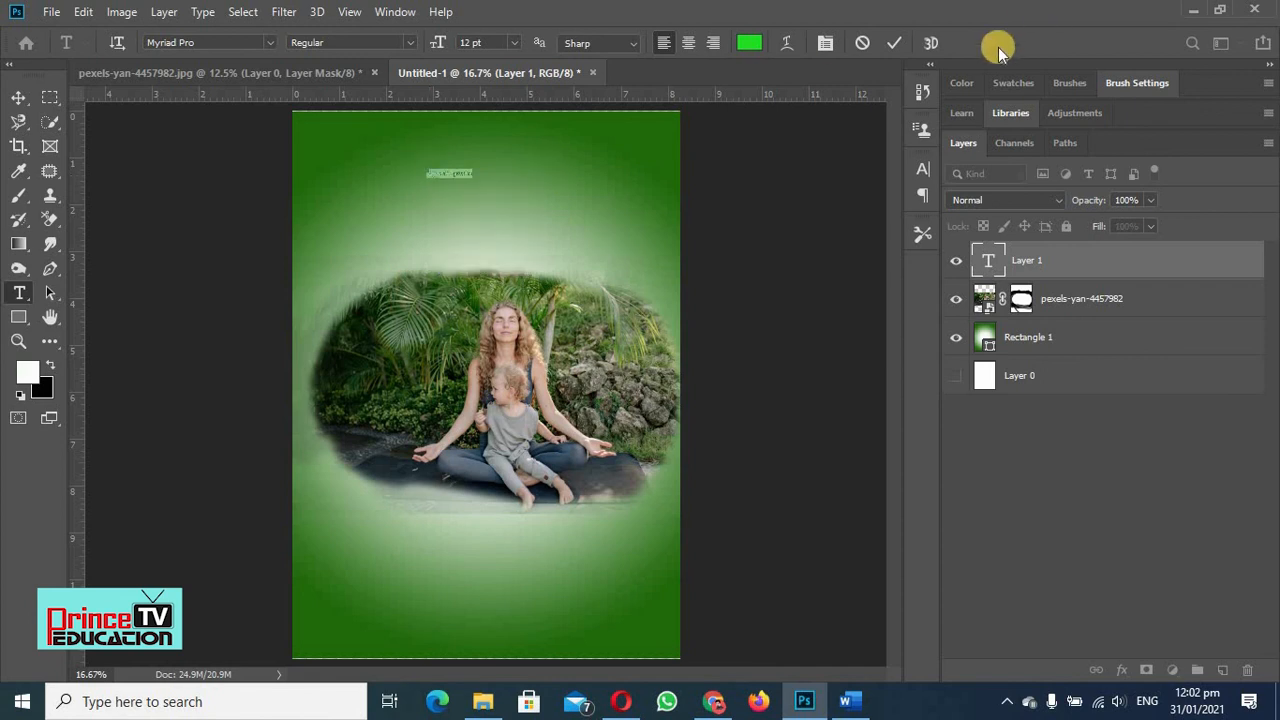
click(894, 44)
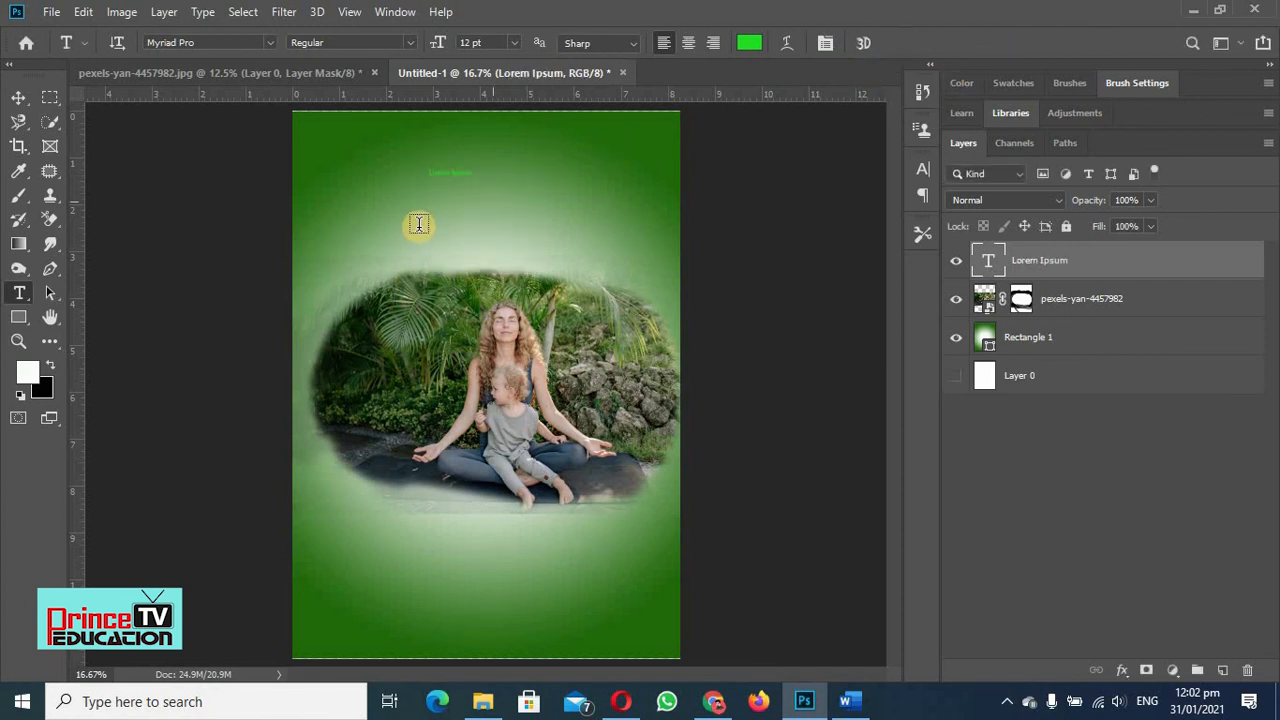
- Scale the Lorem Ipsum text proportionally to about 604%, roughly 5.5 in wide, above the photo and apply the transform
click(462, 173)
click(18, 98)
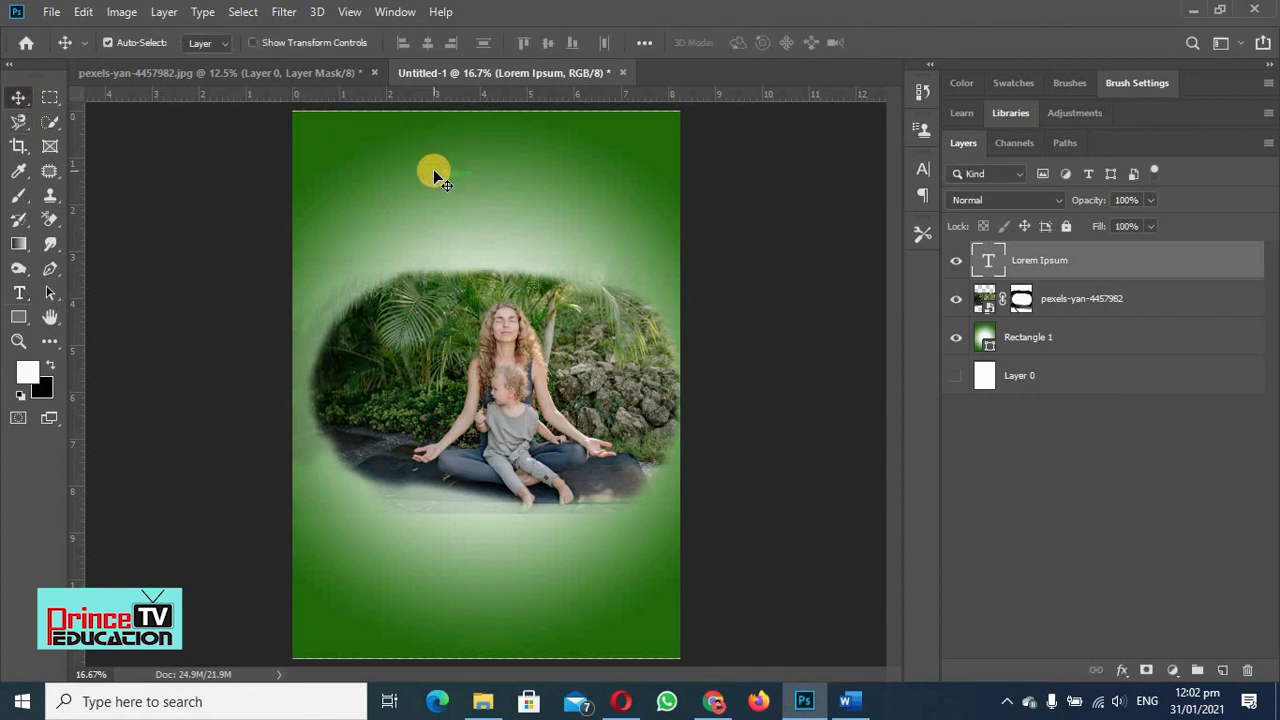
key(ctrl+t)
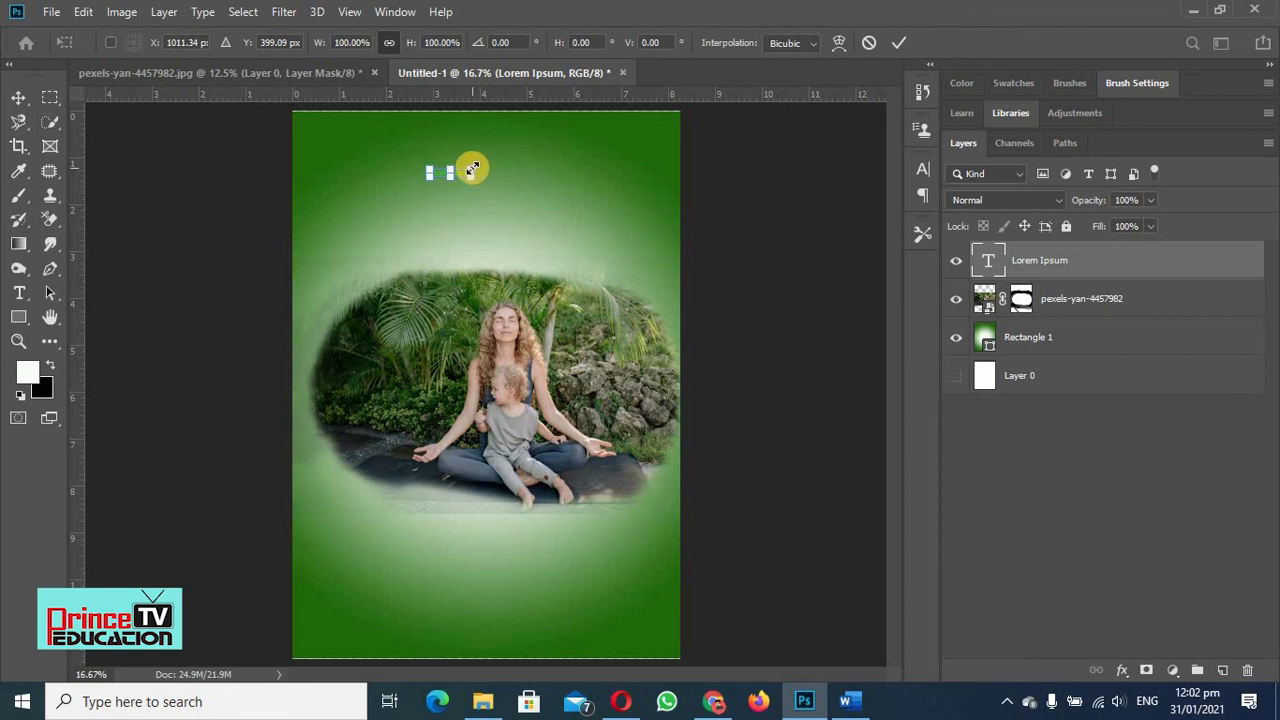
mouse_move(472, 169)
mouse_down()
mouse_move(577, 123)
mouse_move(491, 162)
mouse_up()
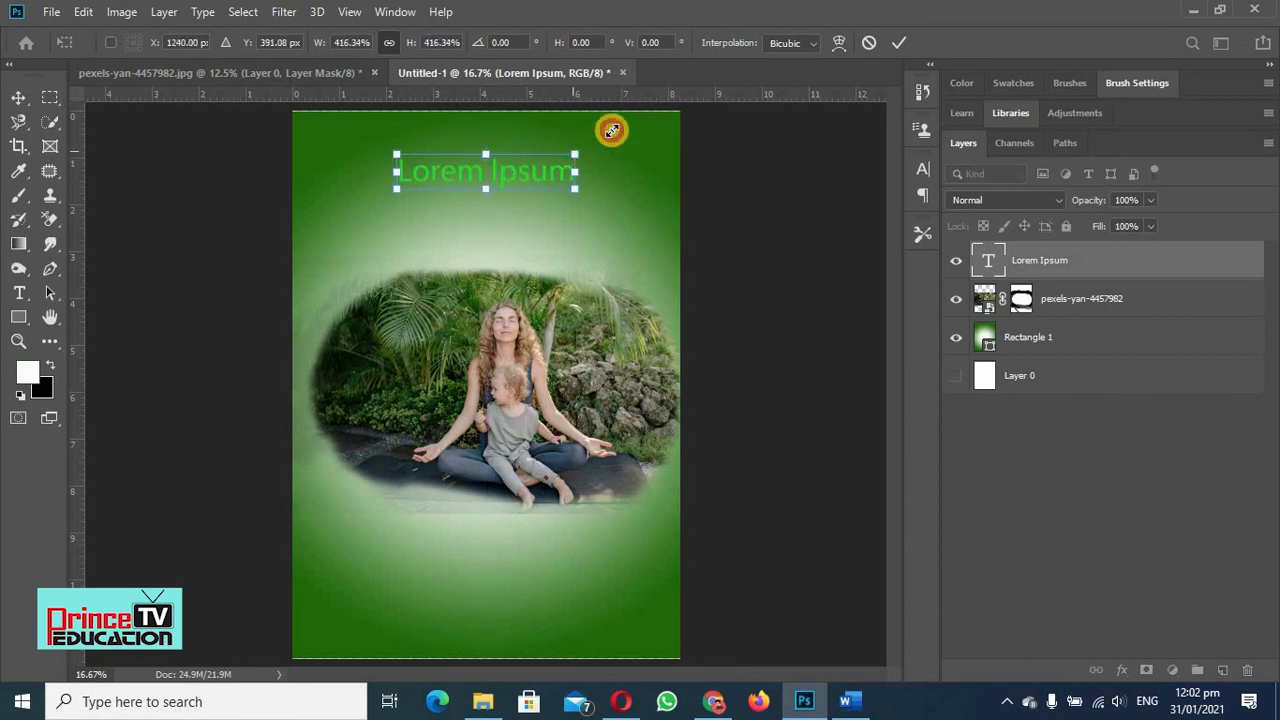
drag(612, 130, 551, 165)
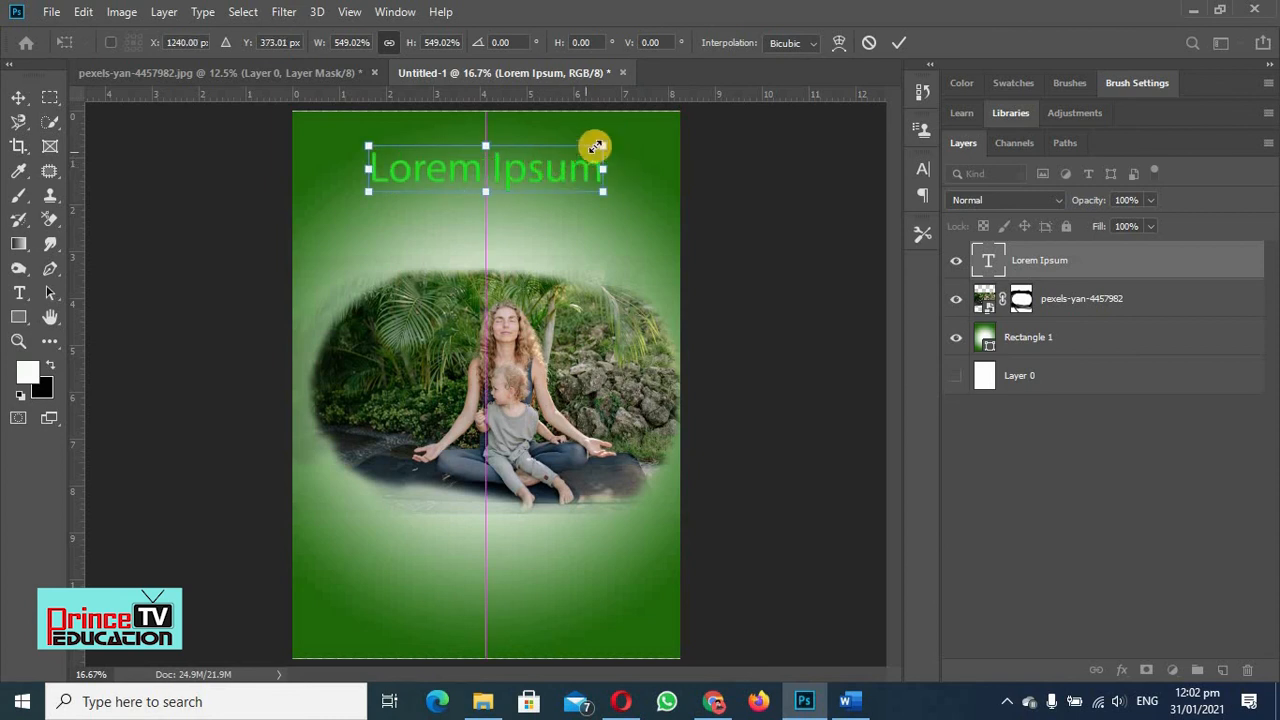
drag(619, 139, 623, 134)
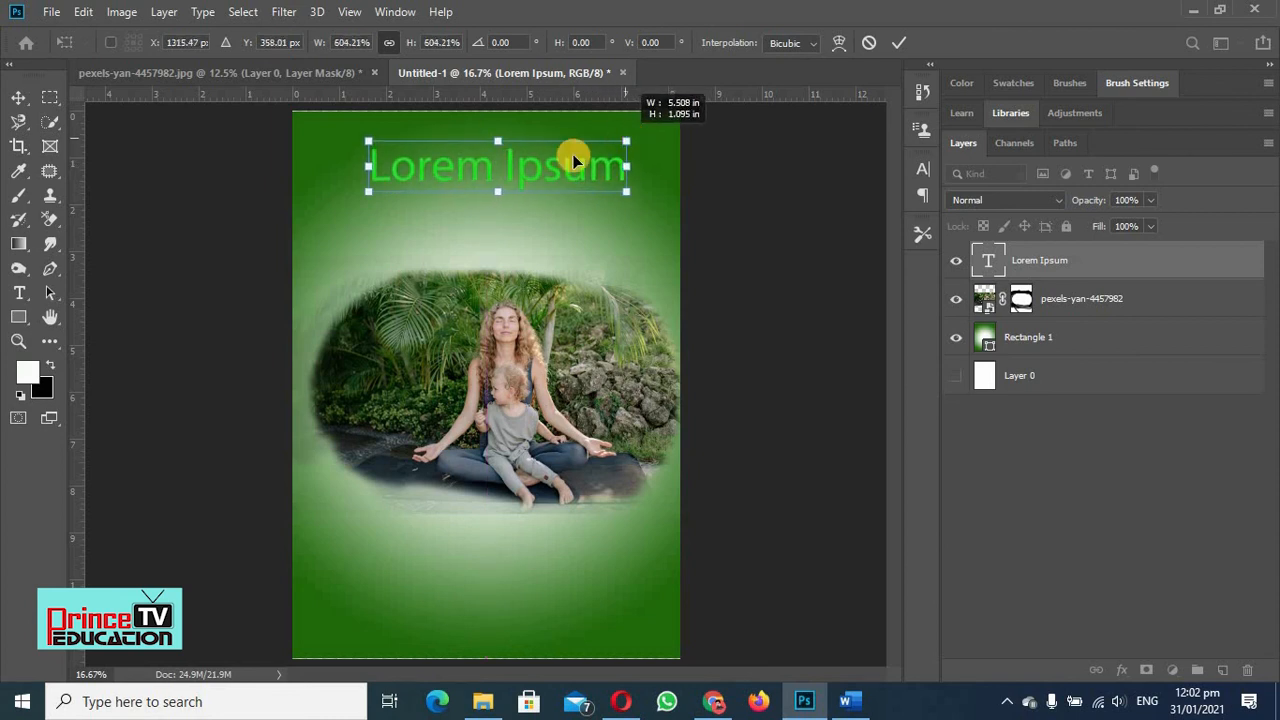
click(19, 102)
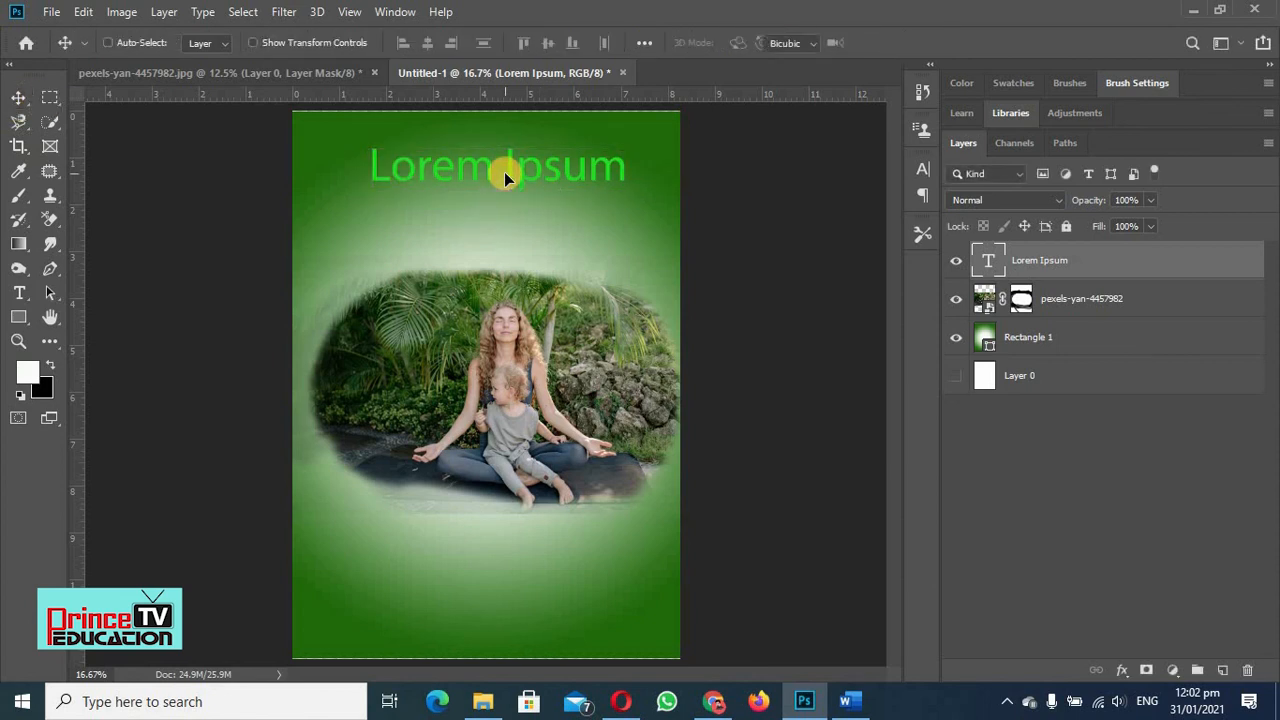
- Start another Free Transform on the enlarged Lorem Ipsum text
key(ctrl+t)
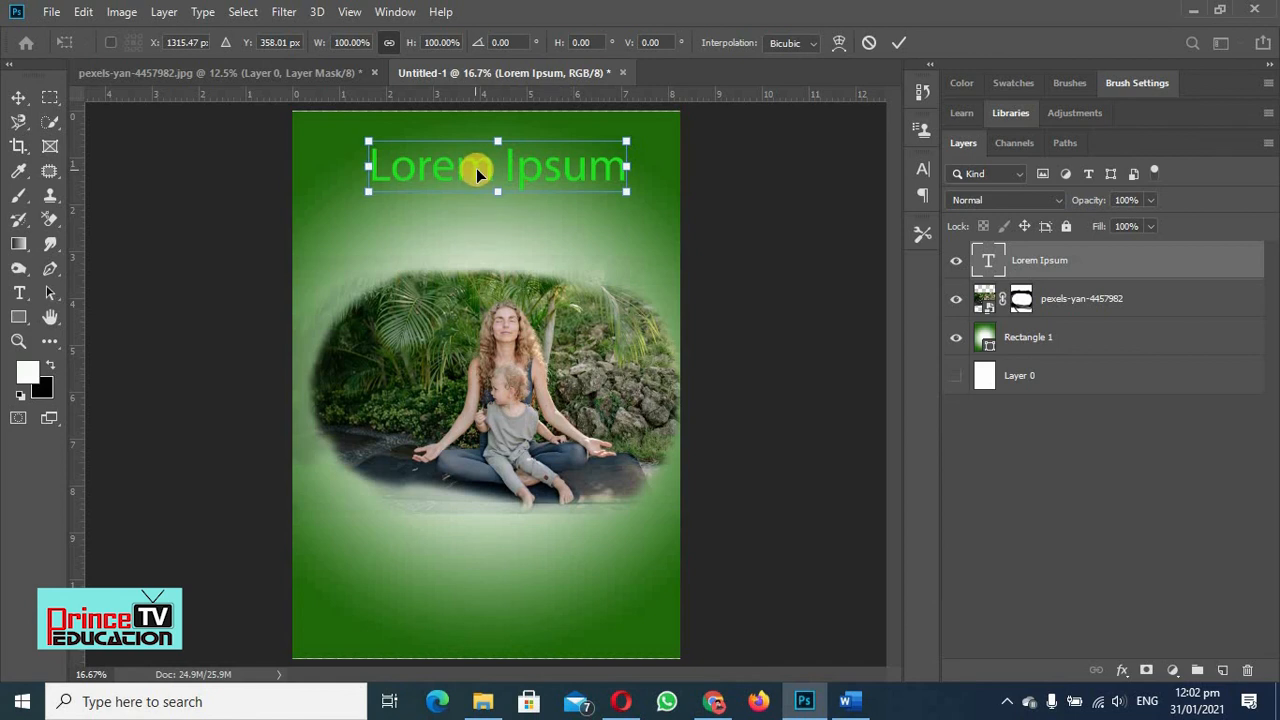